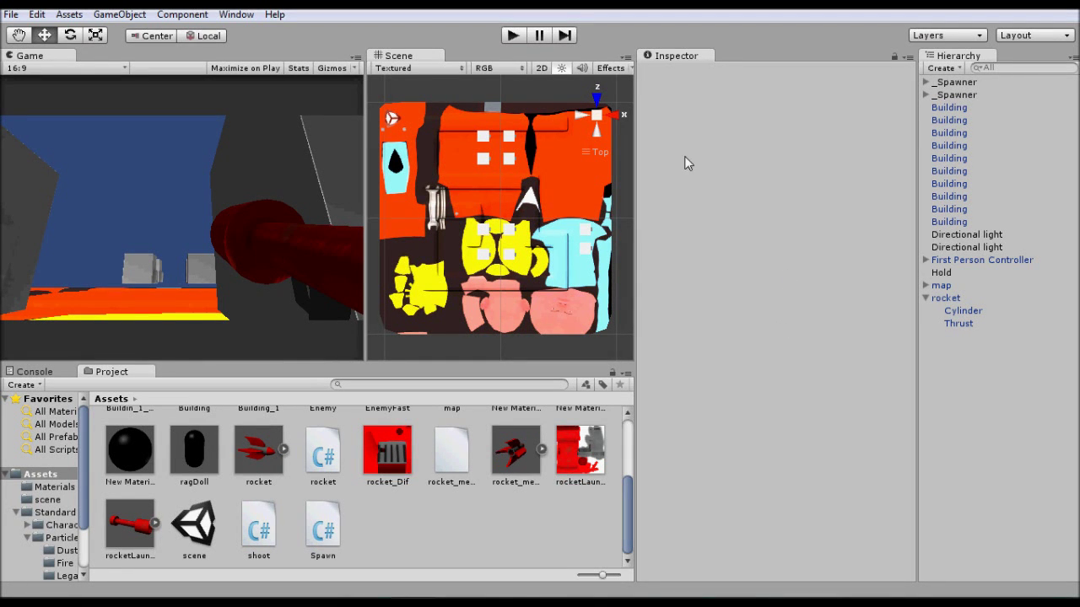
# Step: Run the game in play mode to test the rocket launcher against the buildings and enemies, and stop it
pyautogui.click(519, 42)
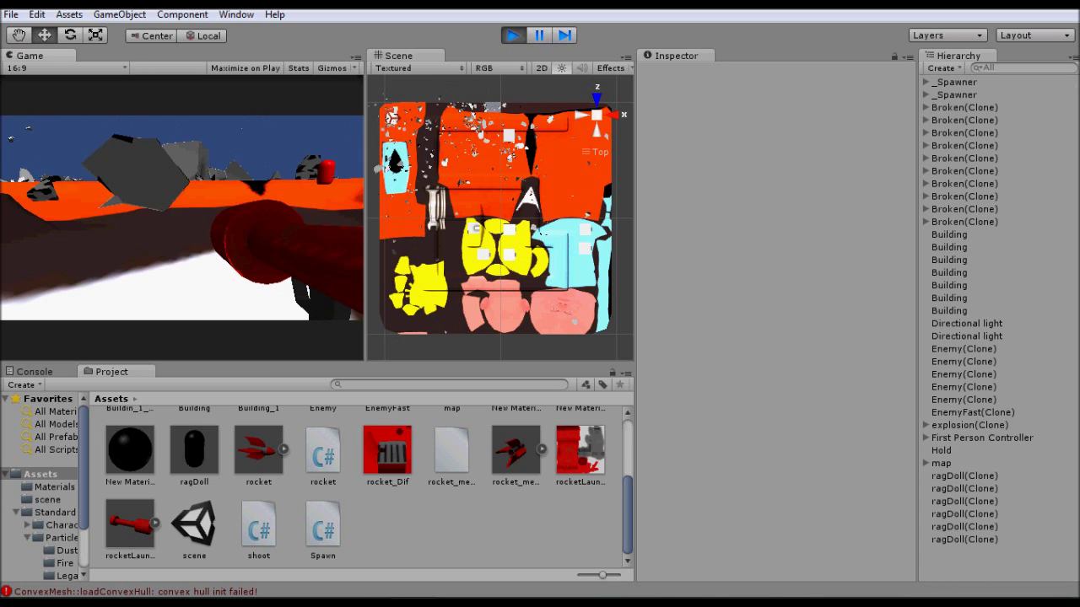
pyautogui.click(512, 35)
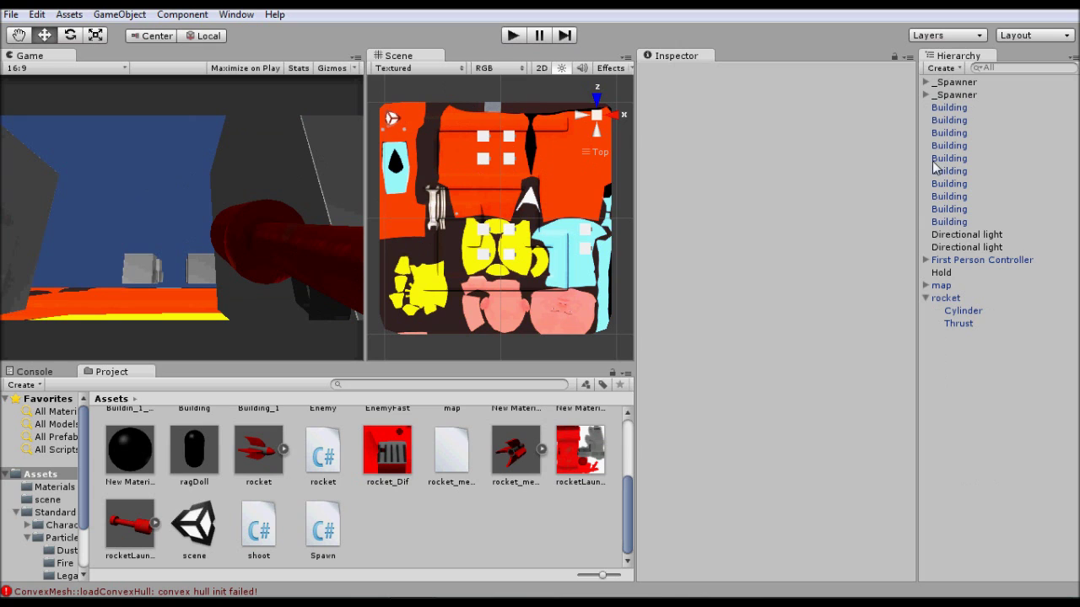
# Step: Examine the first _Spawner's child Spawn points and the settings of its three Spawn scripts
pyautogui.click(943, 96)
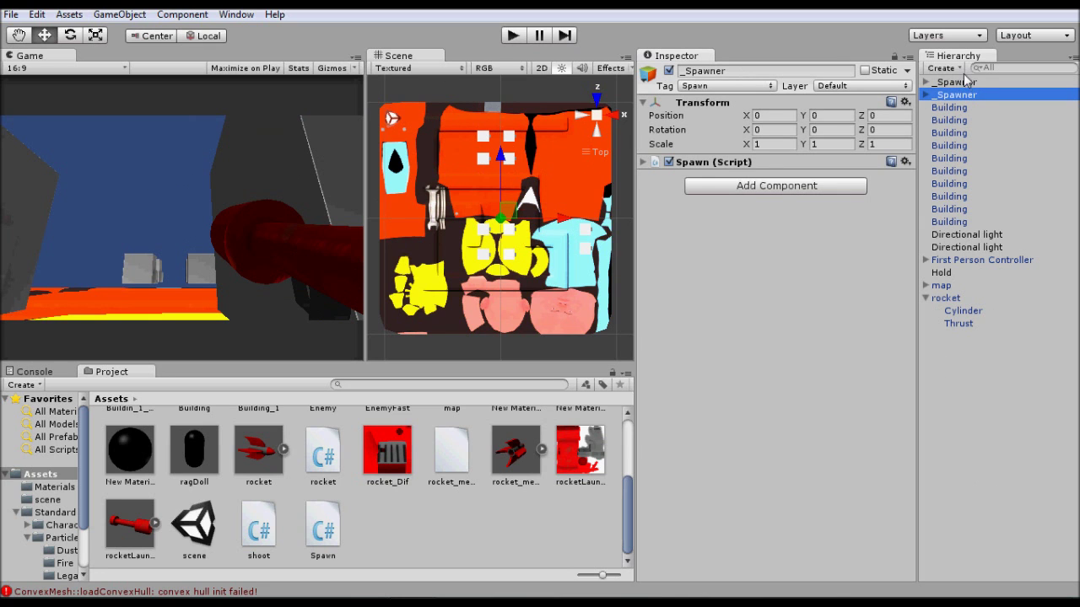
pyautogui.click(962, 82)
pyautogui.click(694, 161)
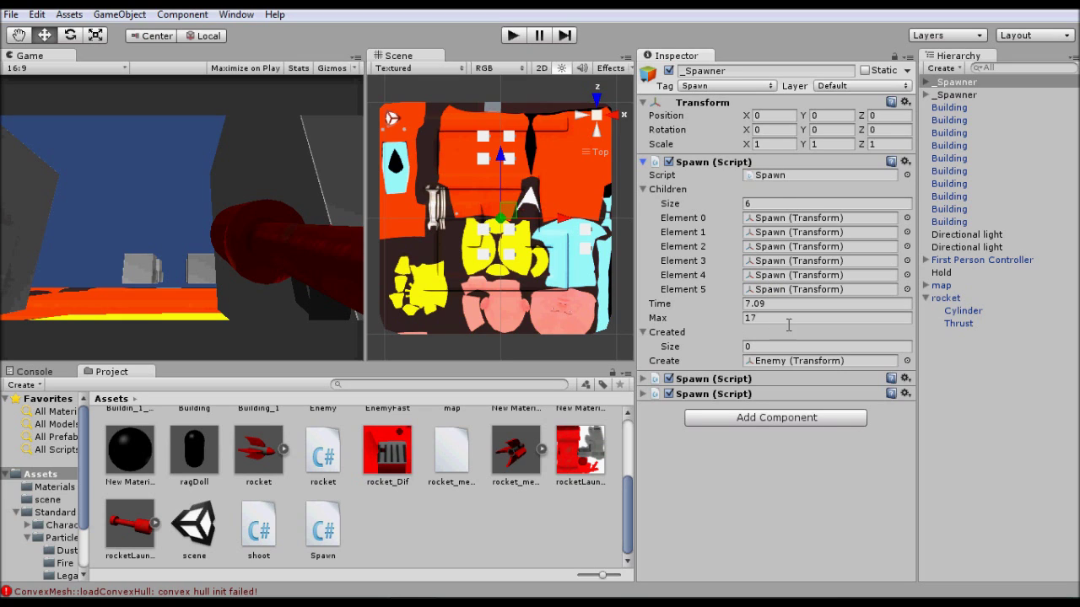
pyautogui.click(925, 82)
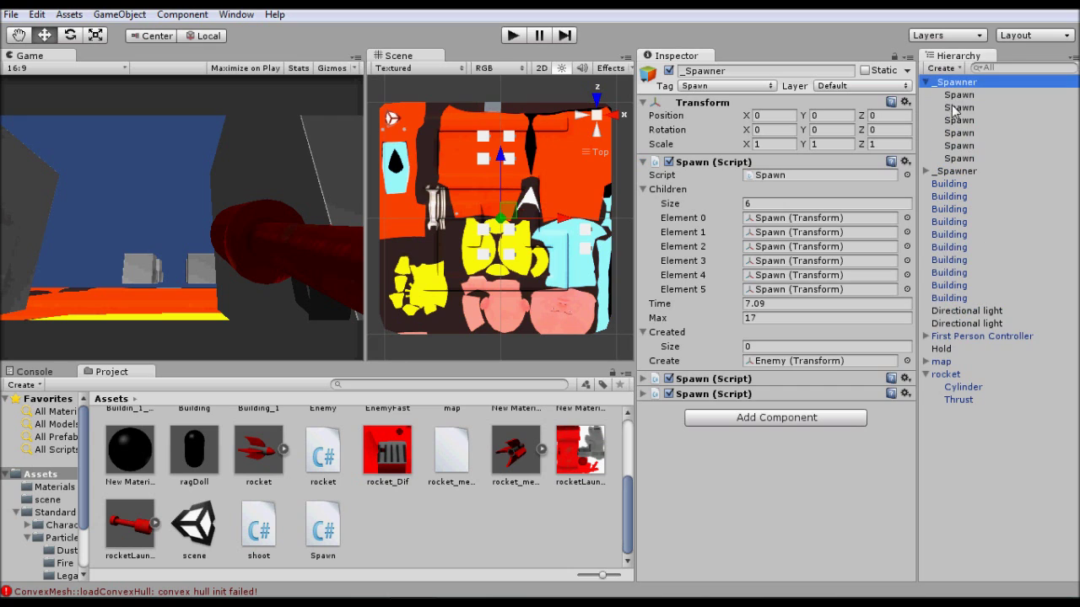
pyautogui.click(954, 106)
pyautogui.click(966, 147)
pyautogui.click(957, 83)
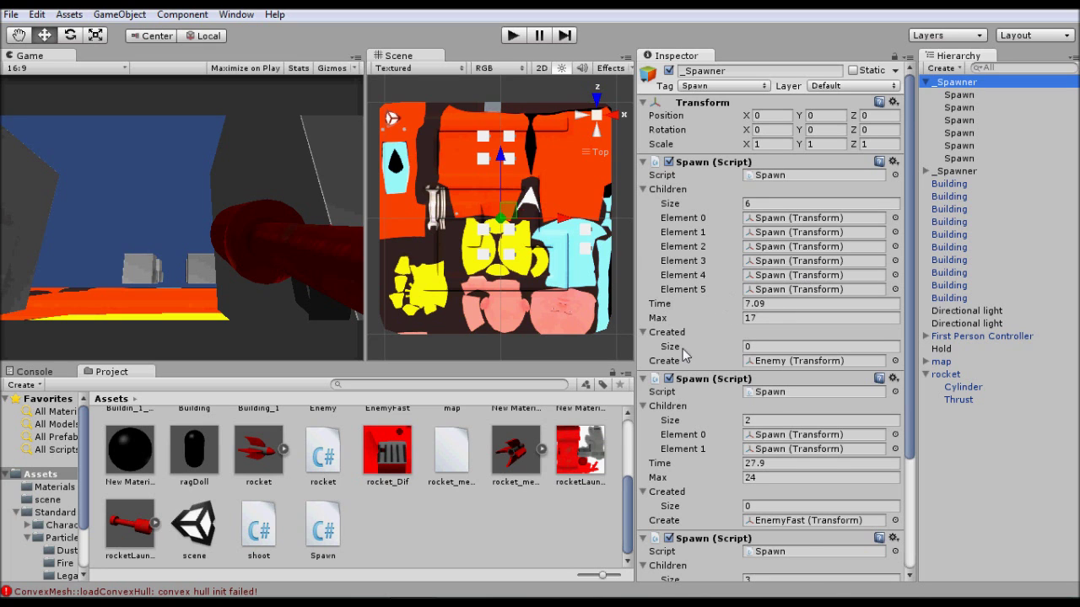
pyautogui.scroll(-3, 682, 349)
pyautogui.scroll(3, 782, 253)
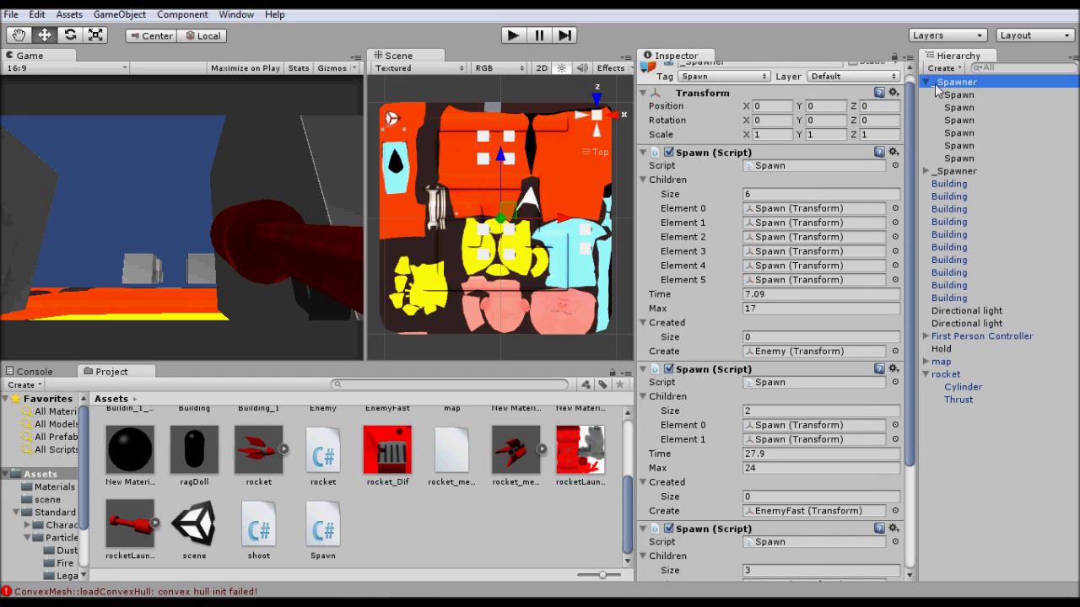
# Step: Inspect the second _Spawner's Spawn script and view the map in perspective from an angled viewpoint
pyautogui.click(958, 172)
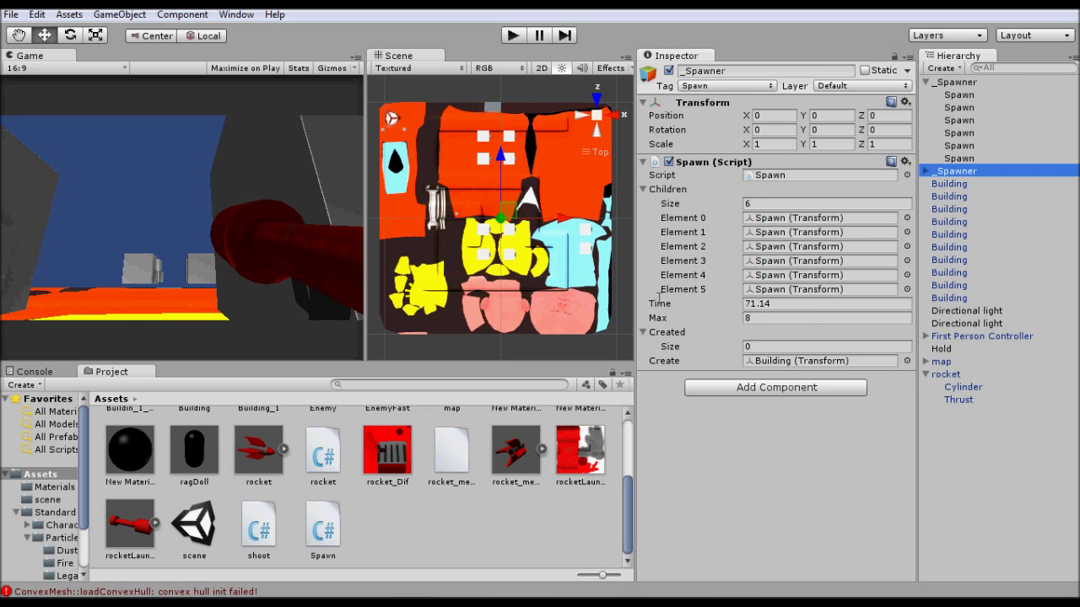
pyautogui.scroll(-1, 526, 227)
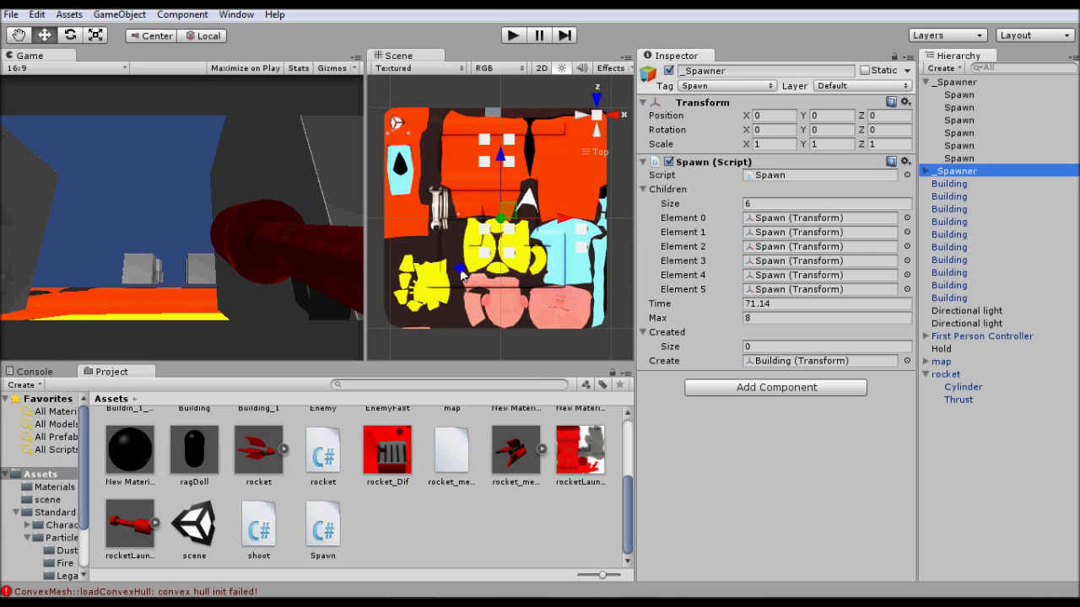
pyautogui.keyDown('alt'); pyautogui.moveTo(461, 274); pyautogui.dragTo(592, 148); pyautogui.keyUp('alt')
pyautogui.click(595, 113)
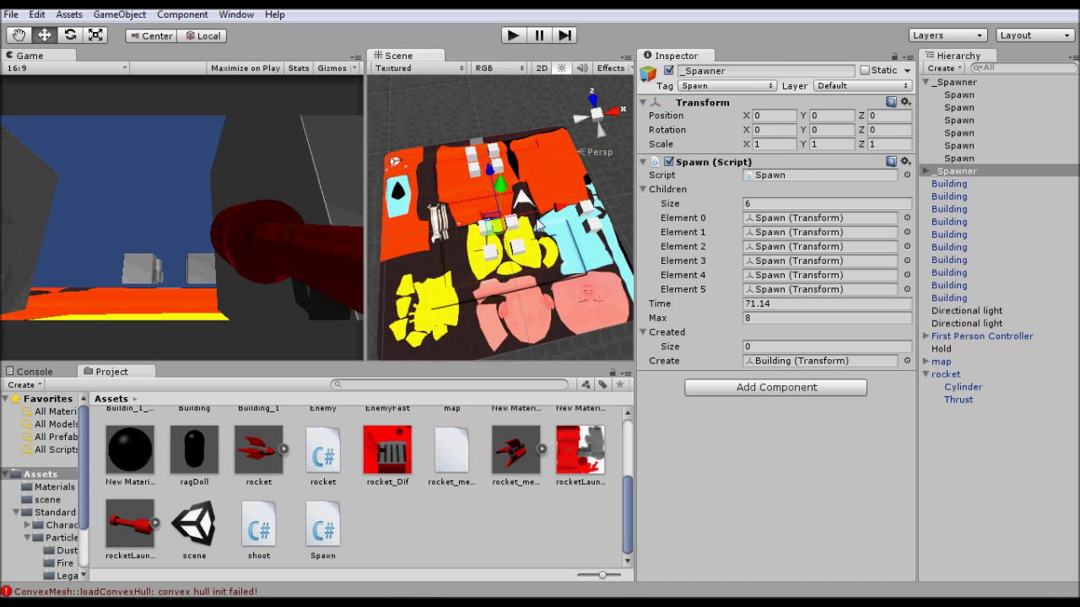
pyautogui.keyDown('alt'); pyautogui.moveTo(595, 252); pyautogui.dragTo(808, 166); pyautogui.keyUp('alt')
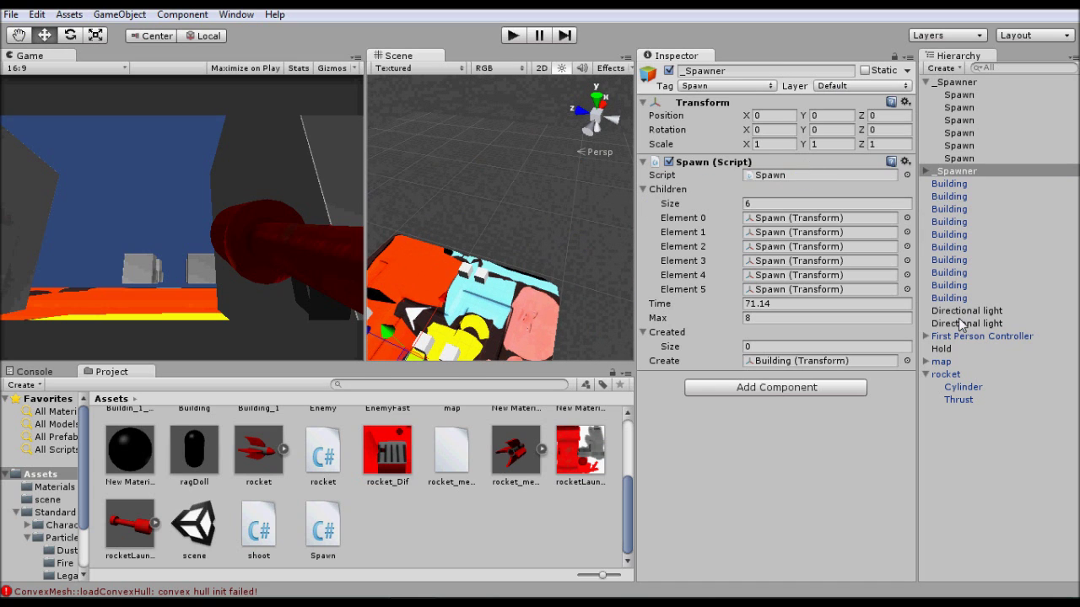
# Step: Inspect the Hold object's transform and frame the object in the Scene view
pyautogui.click(940, 349)
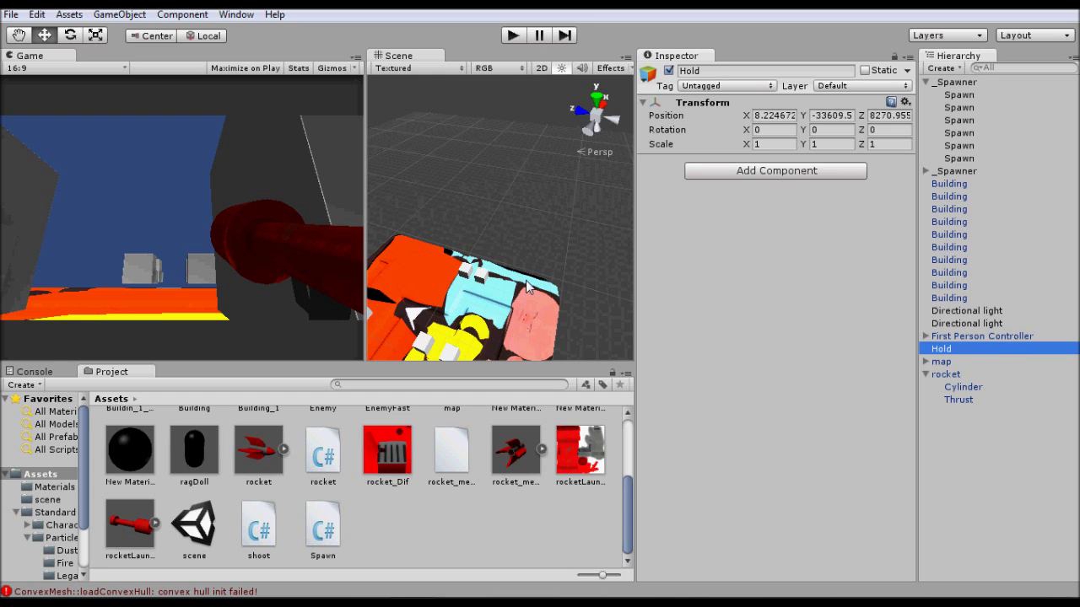
pyautogui.keyDown('alt'); pyautogui.moveTo(420, 317); pyautogui.dragTo(310, 384); pyautogui.keyUp('alt')
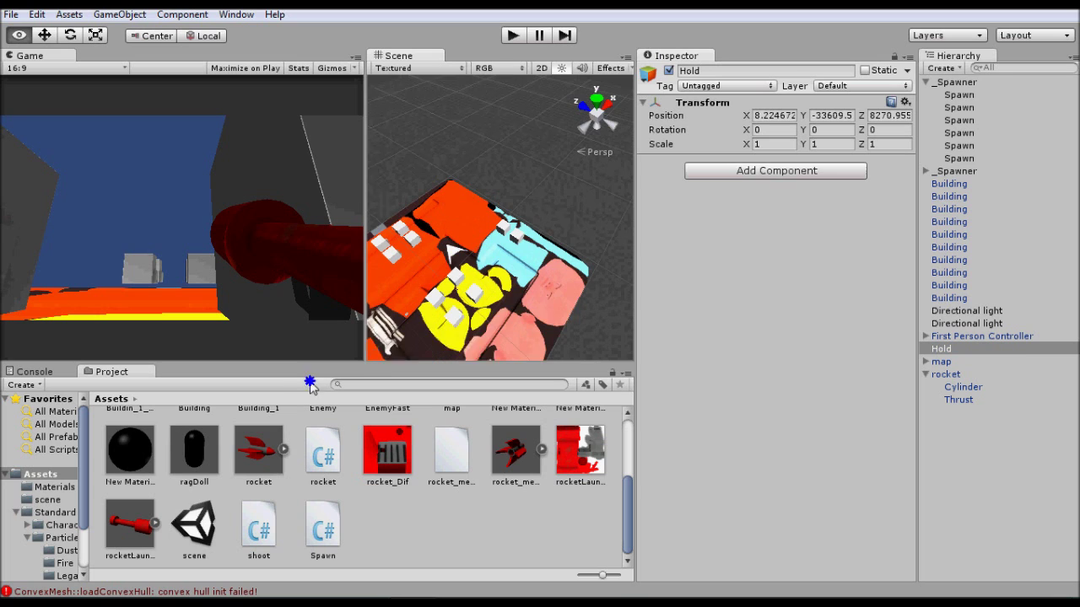
pyautogui.moveTo(310, 384); pyautogui.dragTo(474, 302, button='right')
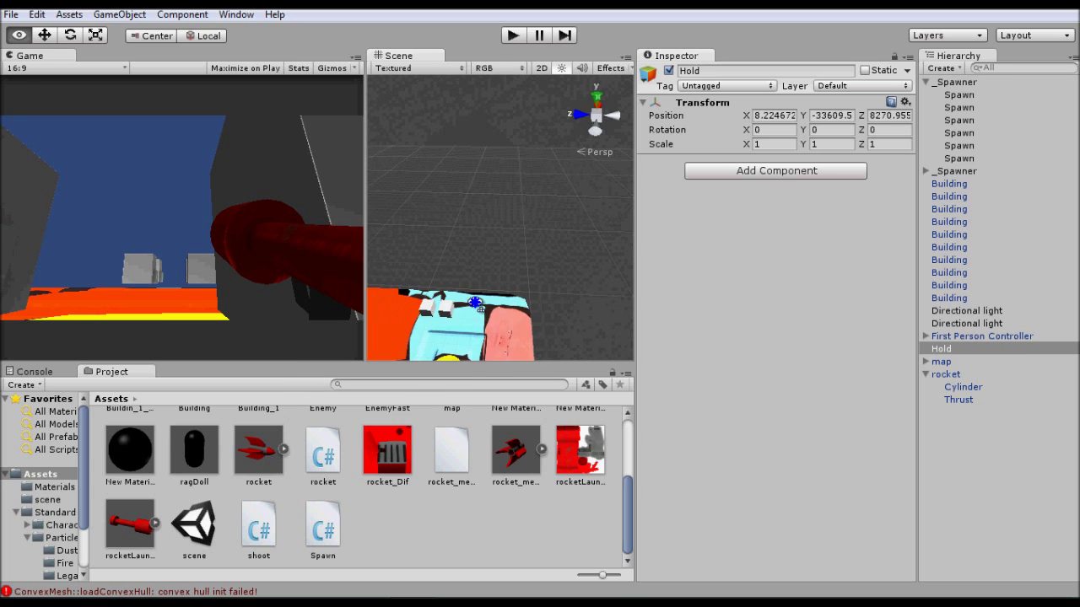
pyautogui.press('f')
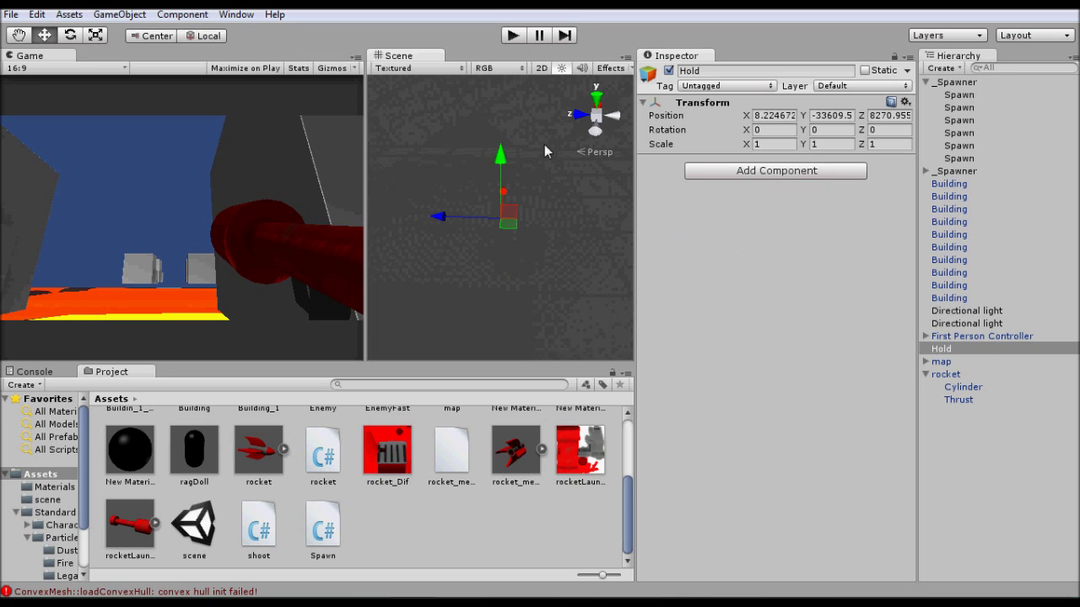
pyautogui.click(941, 350)
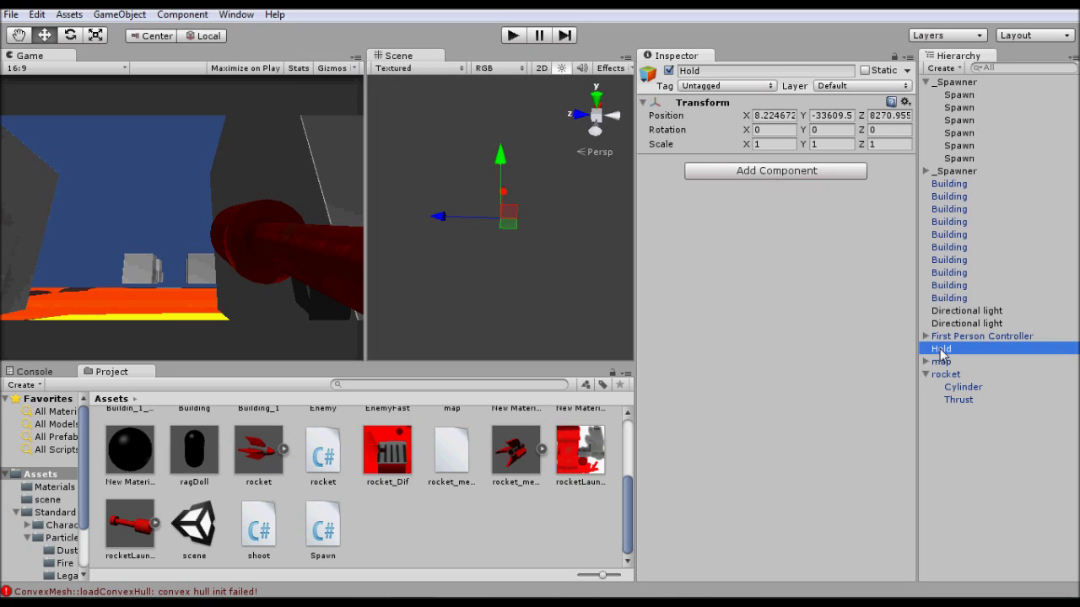
pyautogui.click(668, 278)
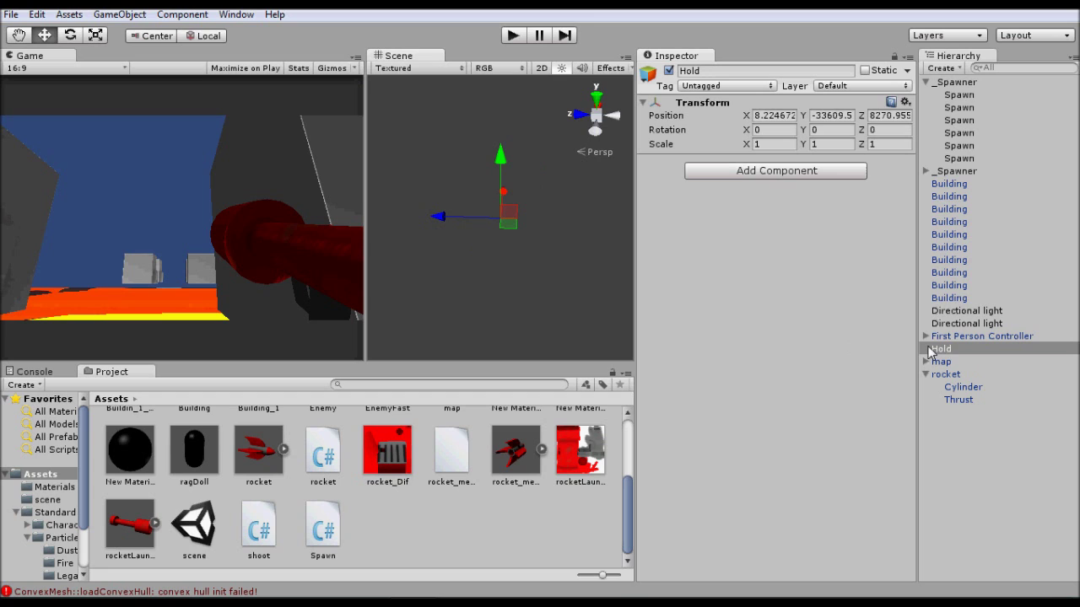
# Step: Collapse the first _Spawner's children and frame the First Person Controller and Hold together in the Scene view
pyautogui.click(927, 82)
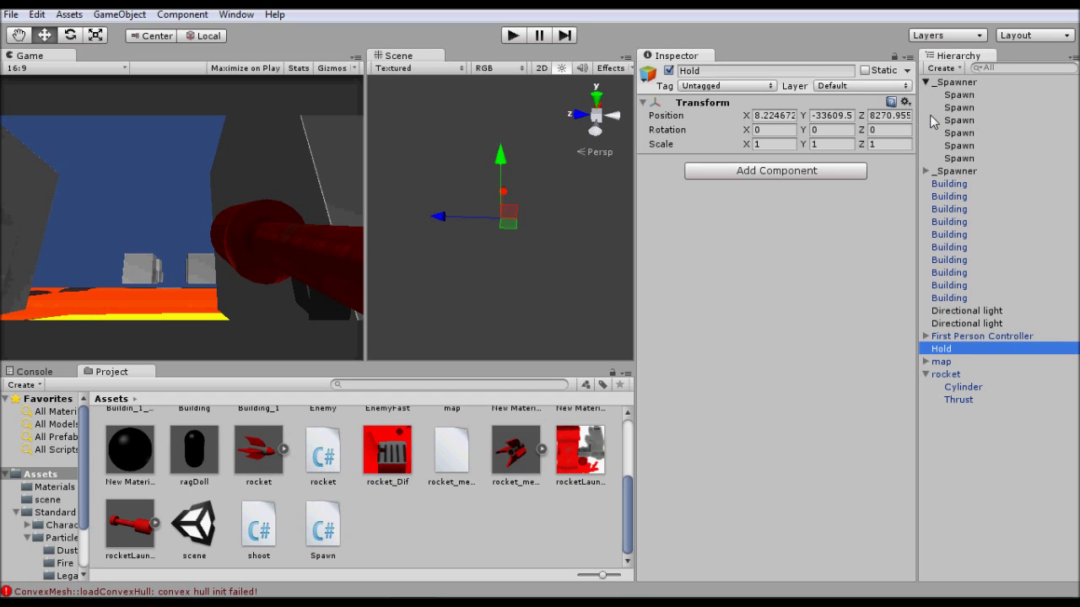
pyautogui.click(926, 82)
pyautogui.keyDown('ctrl'); pyautogui.click(963, 262); pyautogui.keyUp('ctrl')
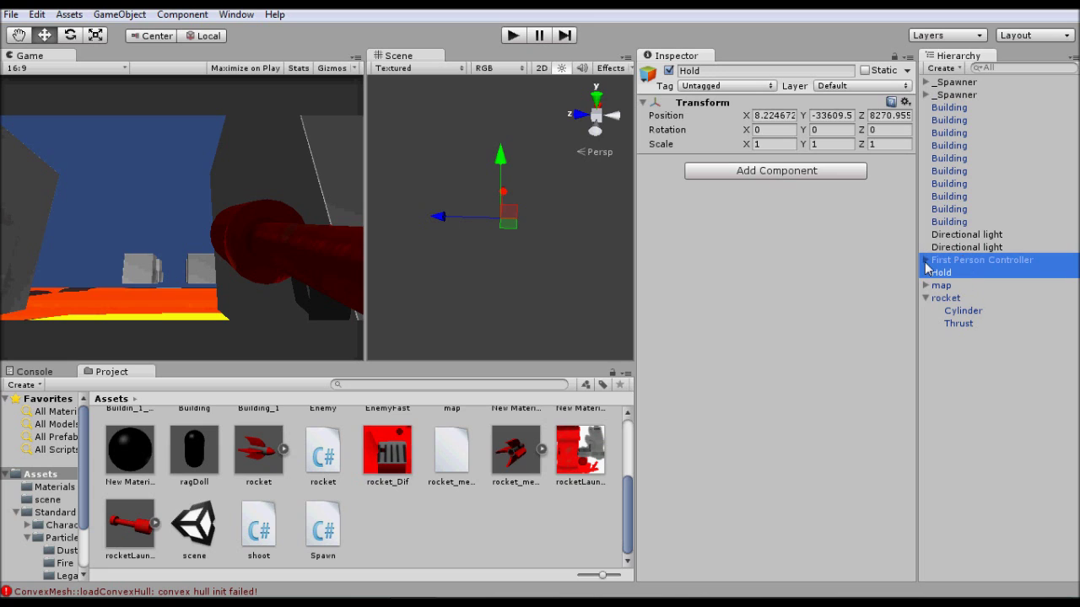
pyautogui.click(548, 258)
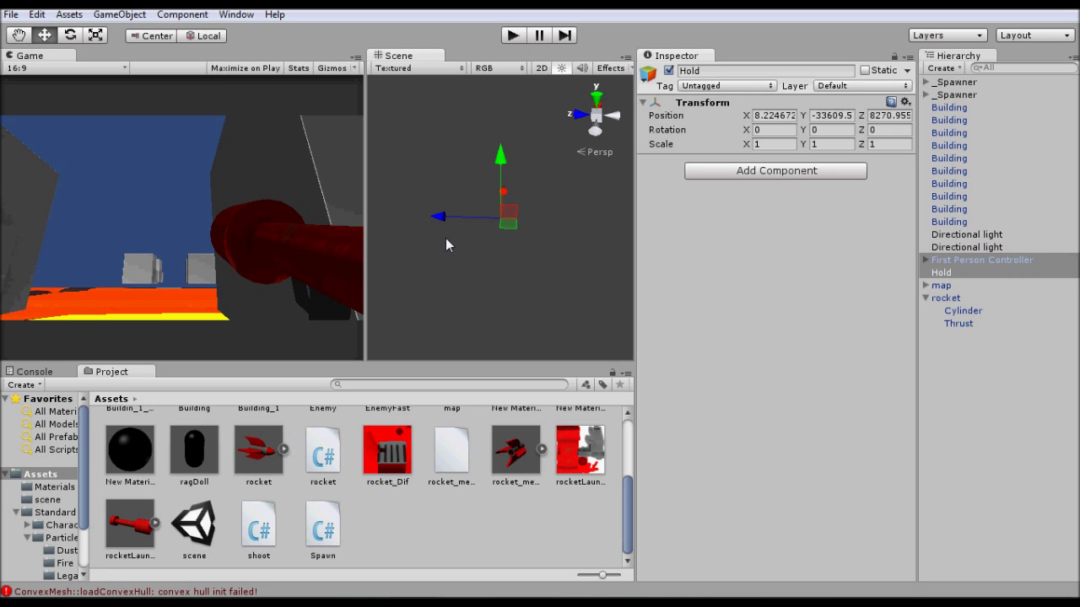
pyautogui.click(478, 294)
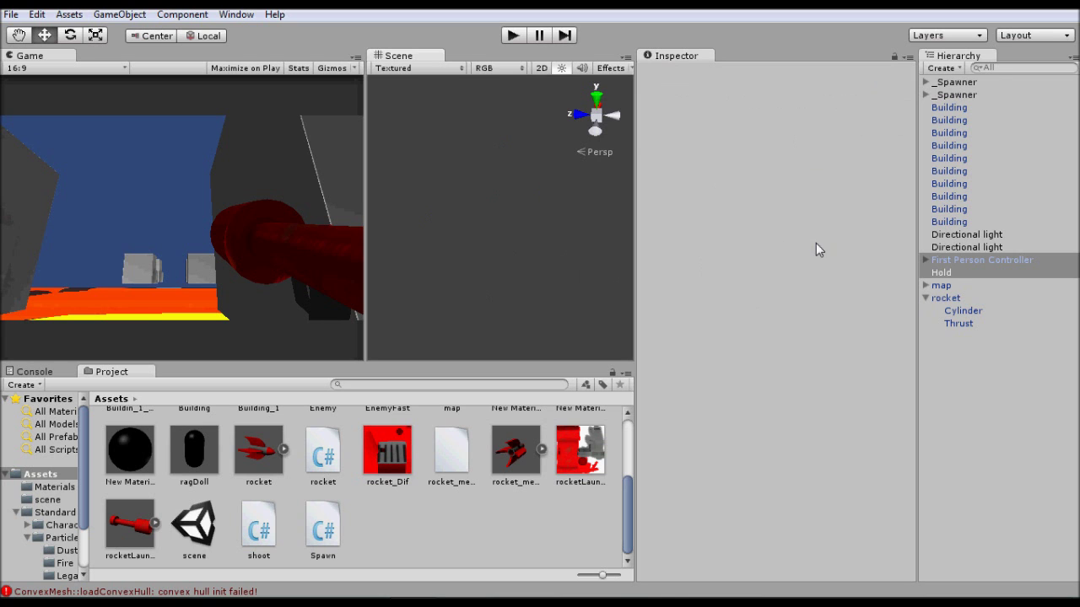
pyautogui.click(951, 261)
pyautogui.keyDown('ctrl'); pyautogui.click(944, 272); pyautogui.keyUp('ctrl')
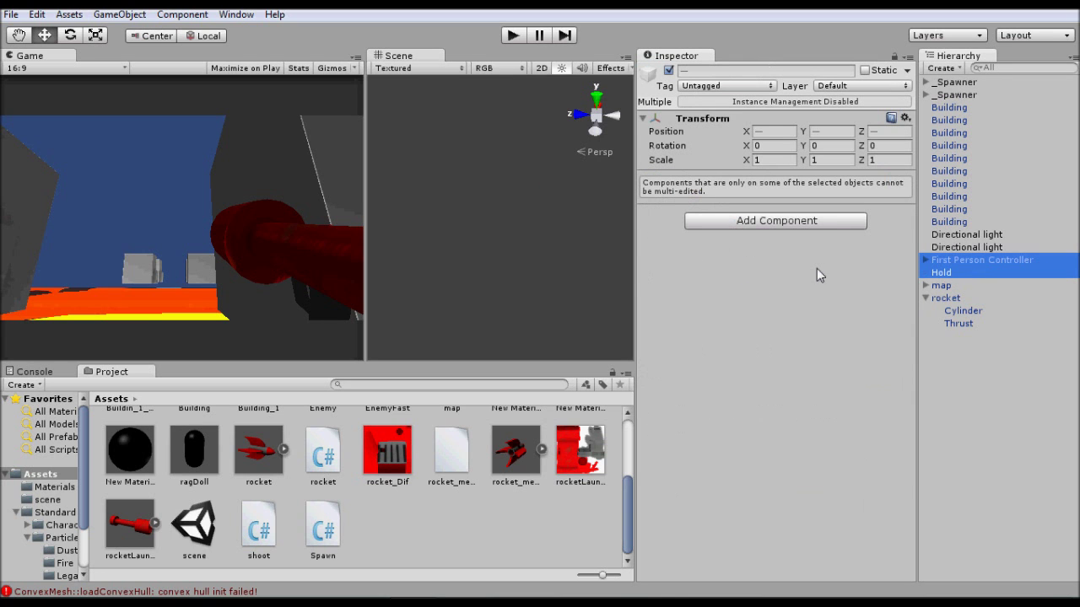
pyautogui.rightClick(516, 220)
pyautogui.press('f')
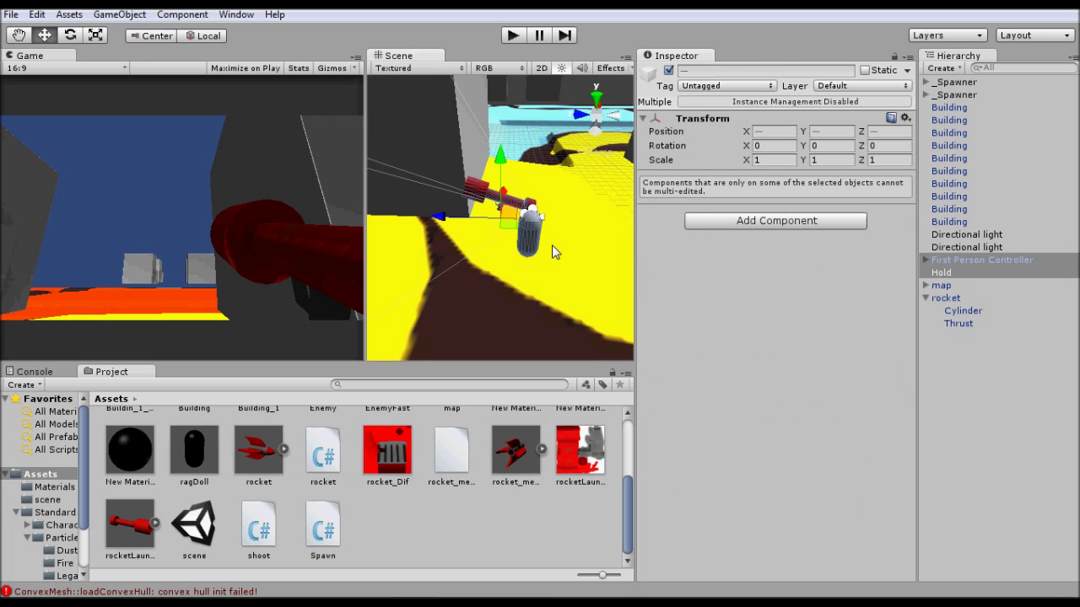
# Step: View the whole map and its buildings around the First Person Controller from an angled overview
pyautogui.scroll(-5, 549, 248)
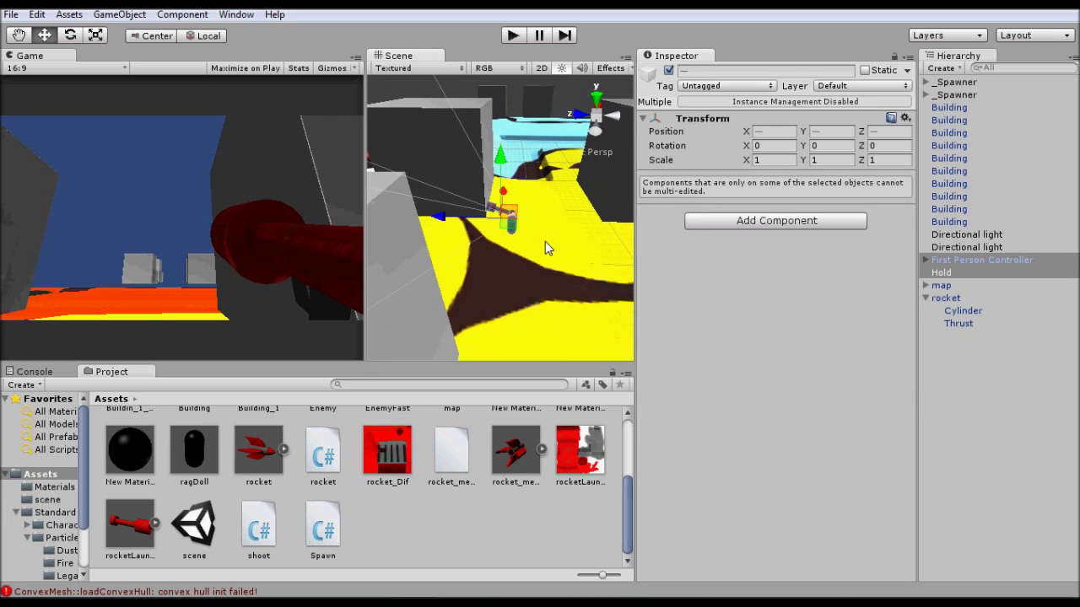
pyautogui.scroll(-2, 545, 241)
pyautogui.moveTo(550, 238); pyautogui.dragTo(259, 287, button='middle')
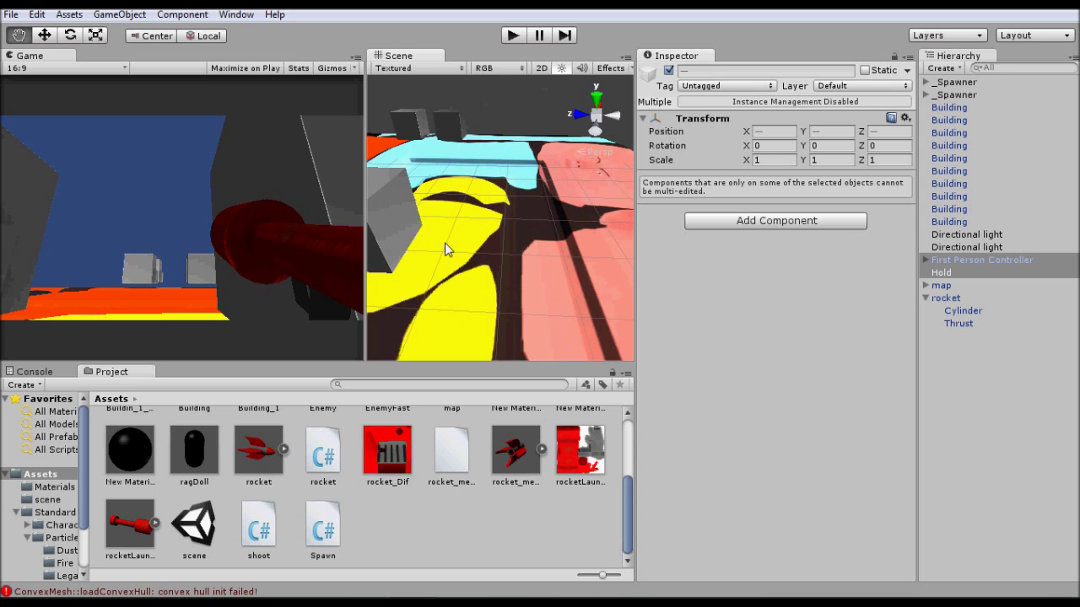
pyautogui.scroll(-8, 459, 240)
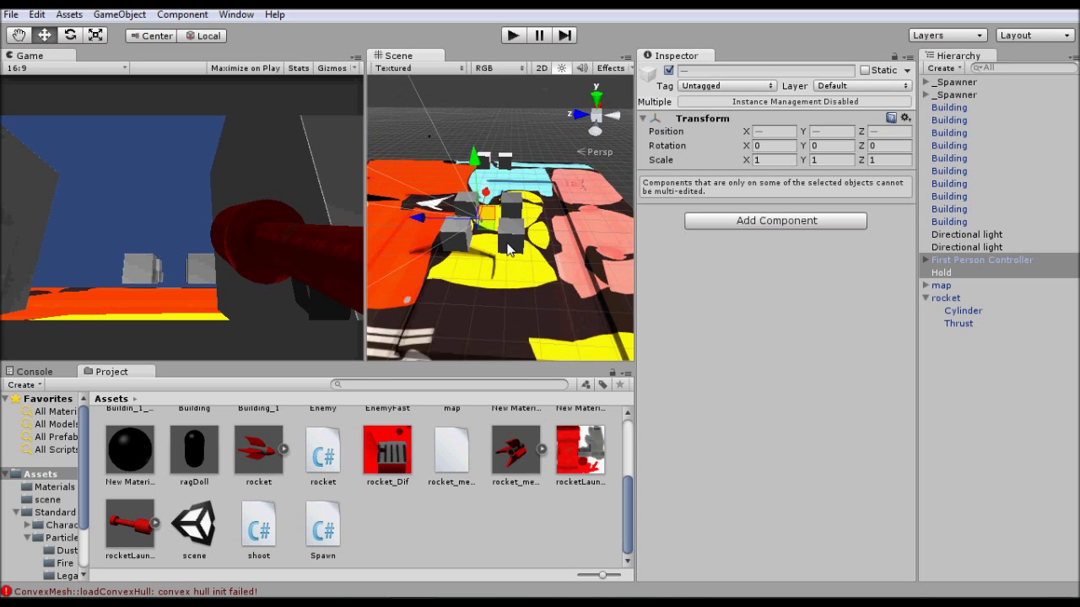
pyautogui.scroll(-2, 509, 247)
pyautogui.press('alt')
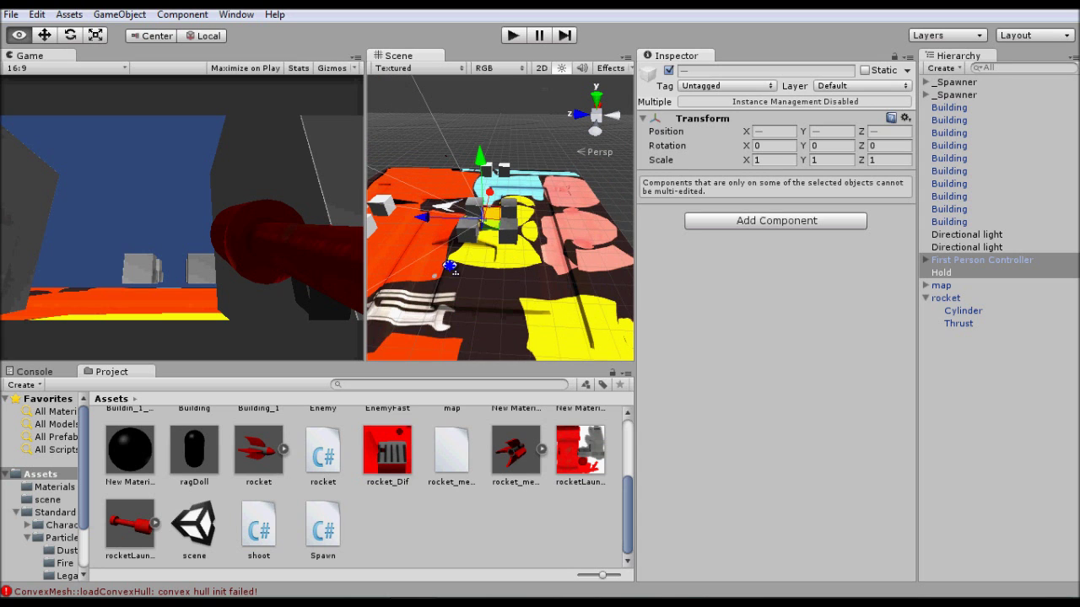
pyautogui.keyDown('alt'); pyautogui.moveTo(422, 280); pyautogui.dragTo(495, 300); pyautogui.keyUp('alt')
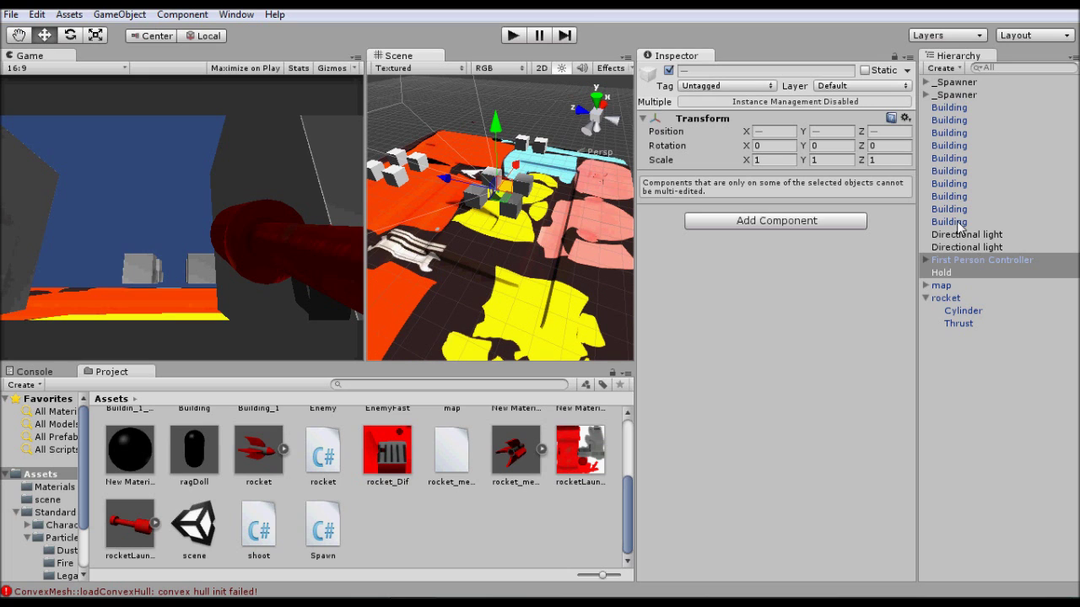
# Step: Select the Hold and map objects together and frame them in the Scene view
pyautogui.click(941, 275)
pyautogui.keyDown('ctrl'); pyautogui.click(943, 286); pyautogui.keyUp('ctrl')
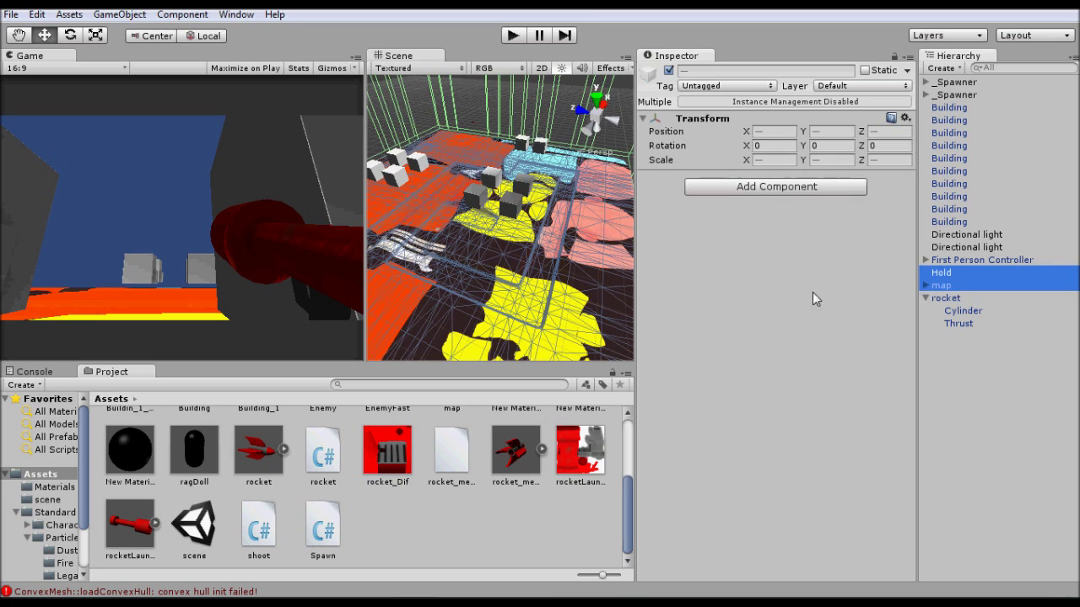
pyautogui.press('f')
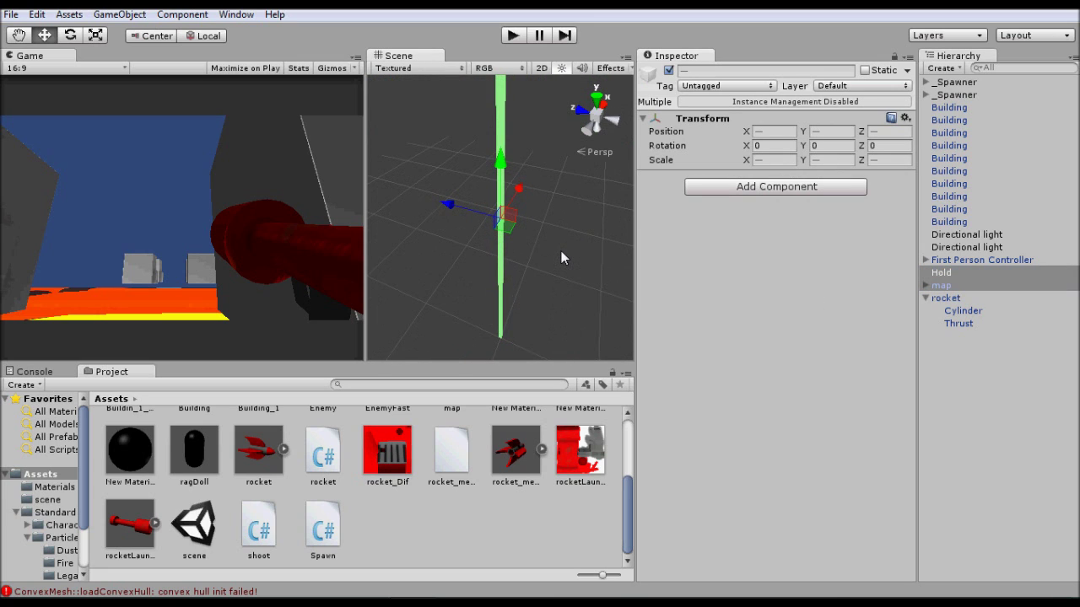
# Step: Select only the Hold object and examine its location in the Scene view up close
pyautogui.click(934, 275)
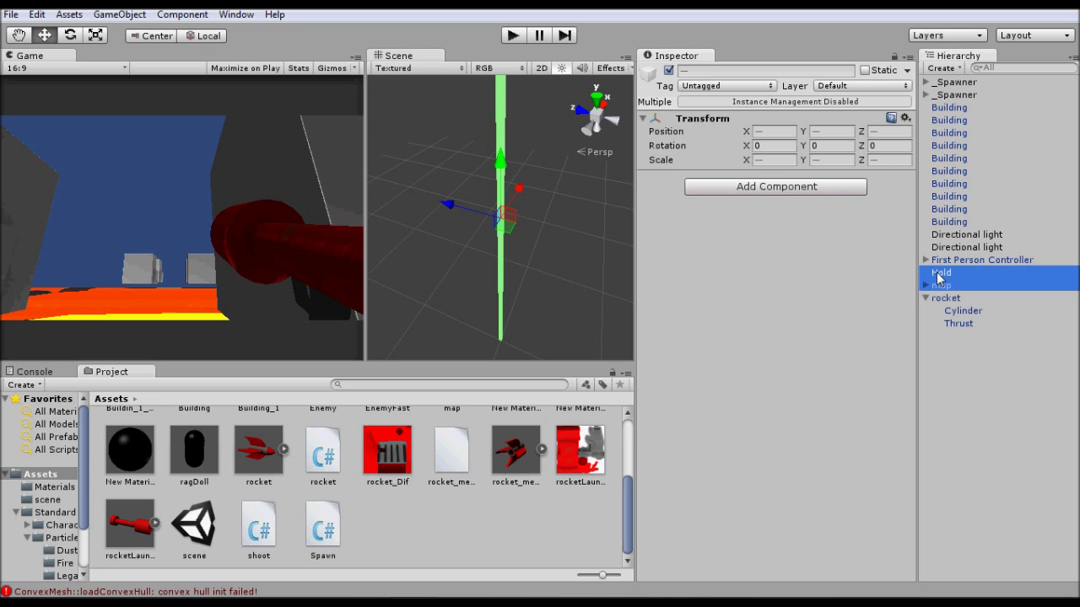
pyautogui.click(937, 273)
pyautogui.click(970, 260)
pyautogui.click(941, 272)
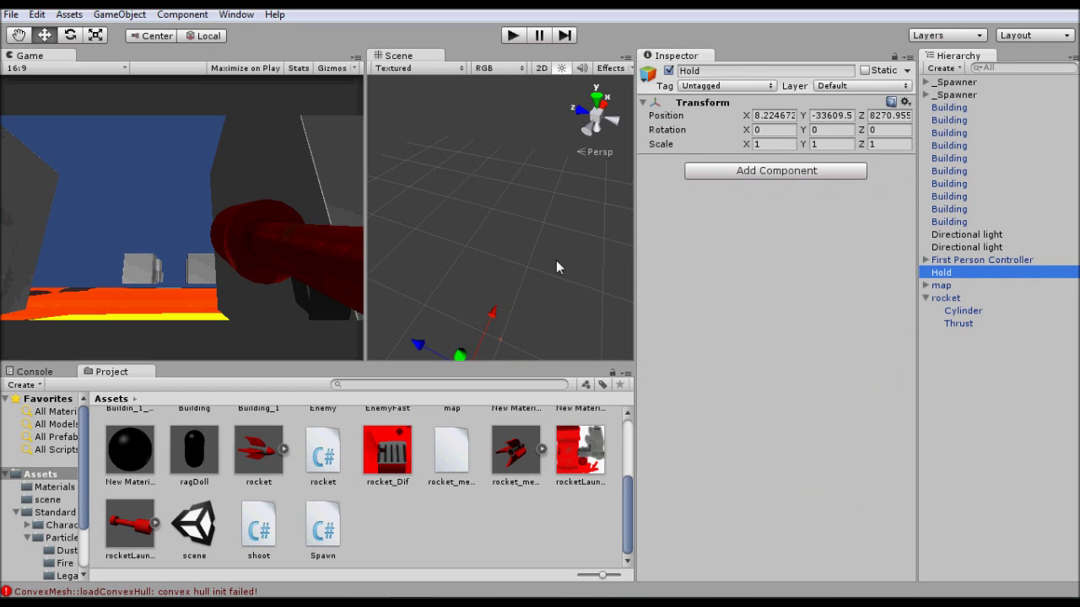
pyautogui.moveTo(494, 299); pyautogui.dragTo(481, 165, button='middle')
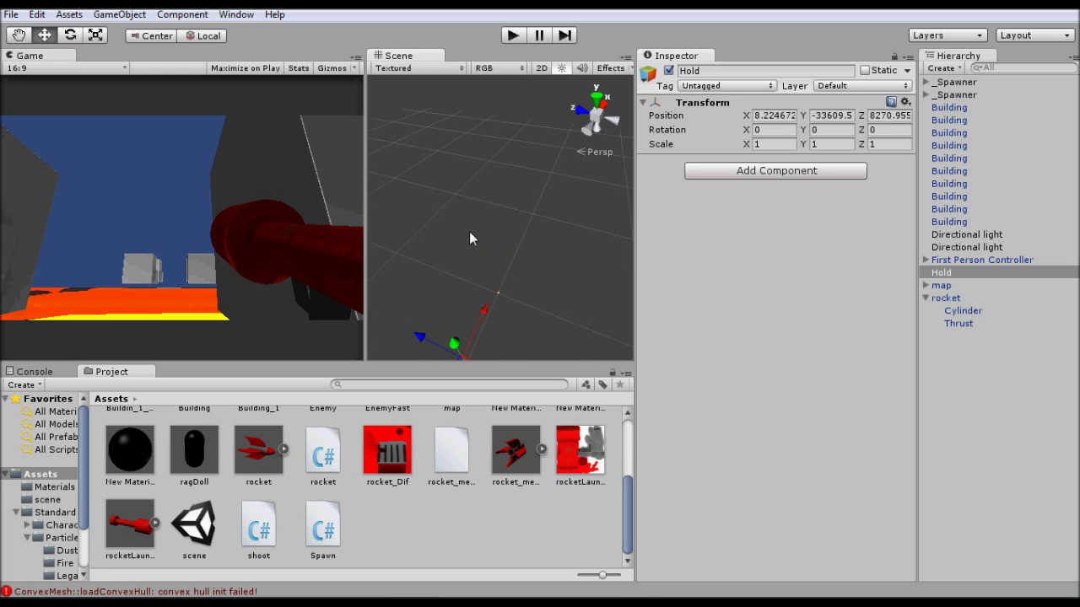
pyautogui.scroll(2, 469, 231)
pyautogui.scroll(1, 469, 231)
pyautogui.moveTo(498, 177); pyautogui.dragTo(497, 153, button='middle')
pyautogui.scroll(3, 494, 238)
pyautogui.moveTo(484, 261); pyautogui.dragTo(521, 194, button='middle')
pyautogui.press('f')
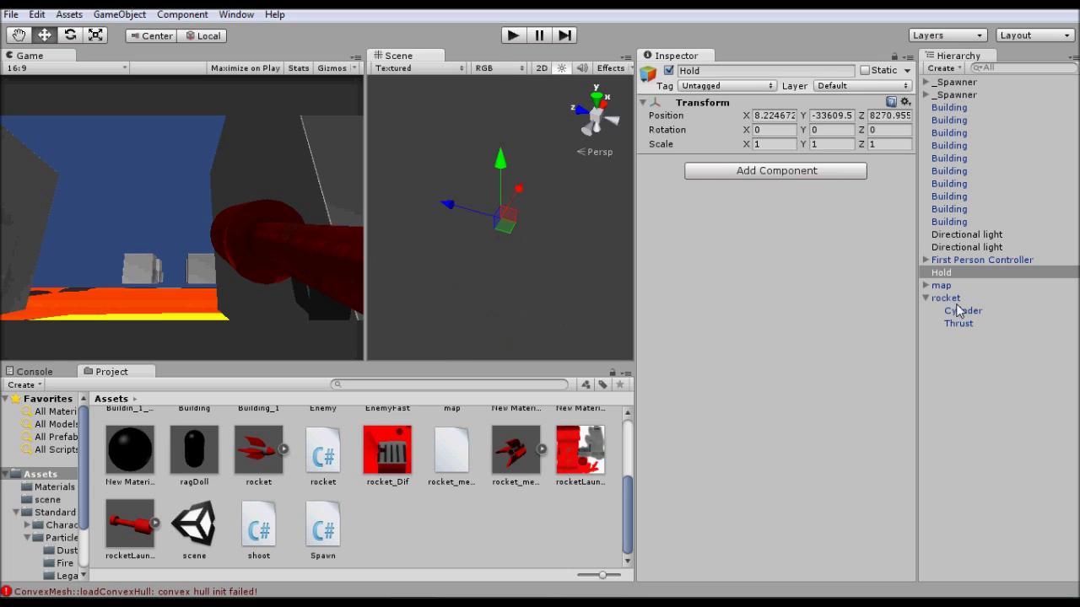
# Step: Select the map object and frame it in the Scene view
pyautogui.click(943, 287)
pyautogui.press('f')
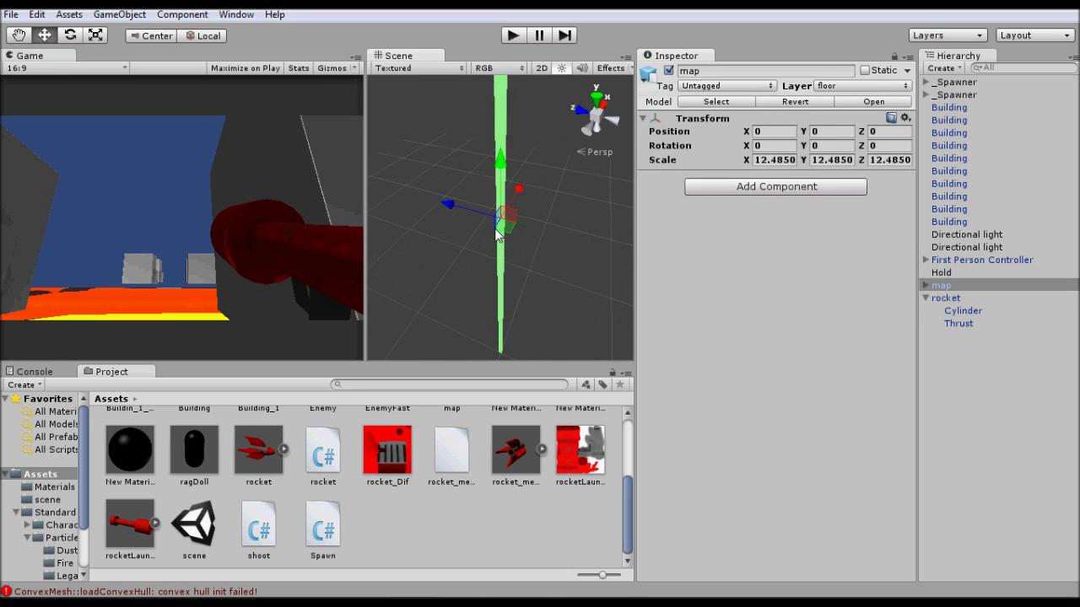
# Step: Examine the map object from several angles and compare its location with that of the Hold object
pyautogui.moveTo(497, 234); pyautogui.dragTo(453, 264, button='middle')
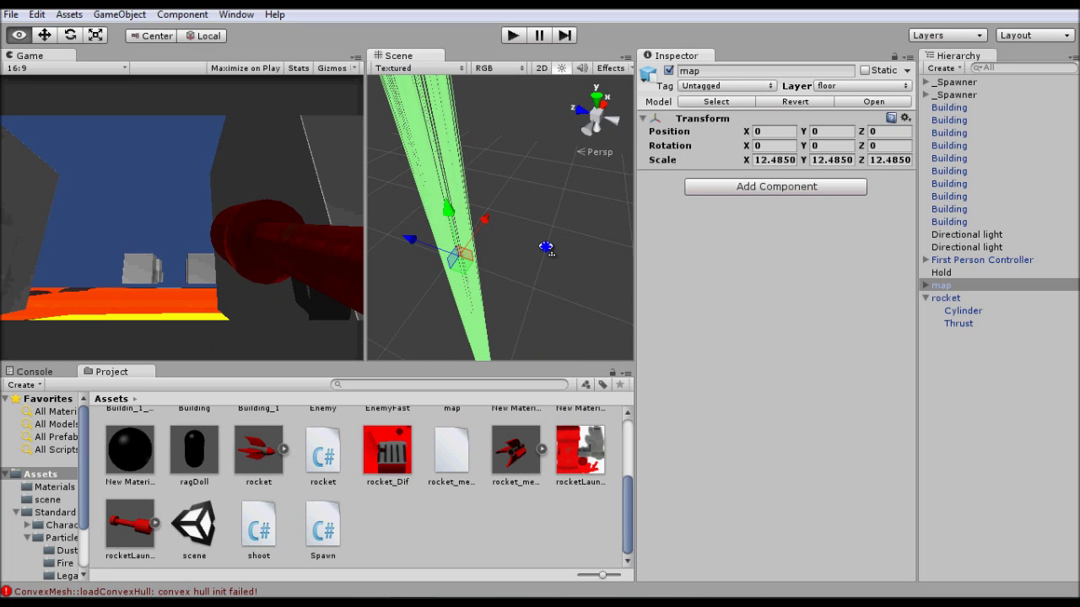
pyautogui.keyDown('alt'); pyautogui.moveTo(545, 253); pyautogui.dragTo(534, 258); pyautogui.keyUp('alt')
pyautogui.keyDown('alt'); pyautogui.moveTo(479, 282); pyautogui.dragTo(271, 284); pyautogui.keyUp('alt')
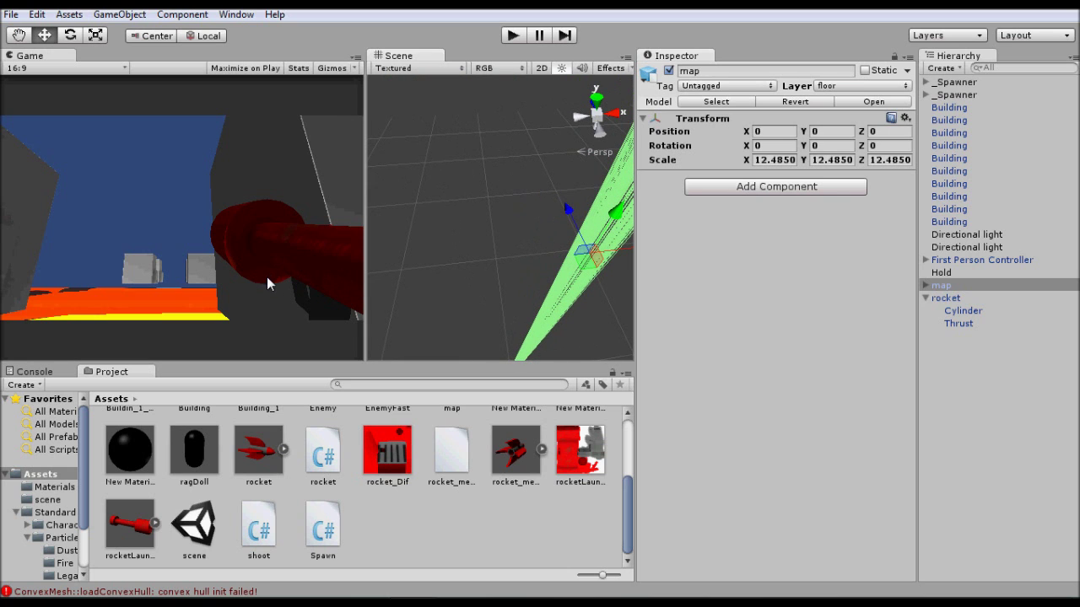
pyautogui.click(949, 273)
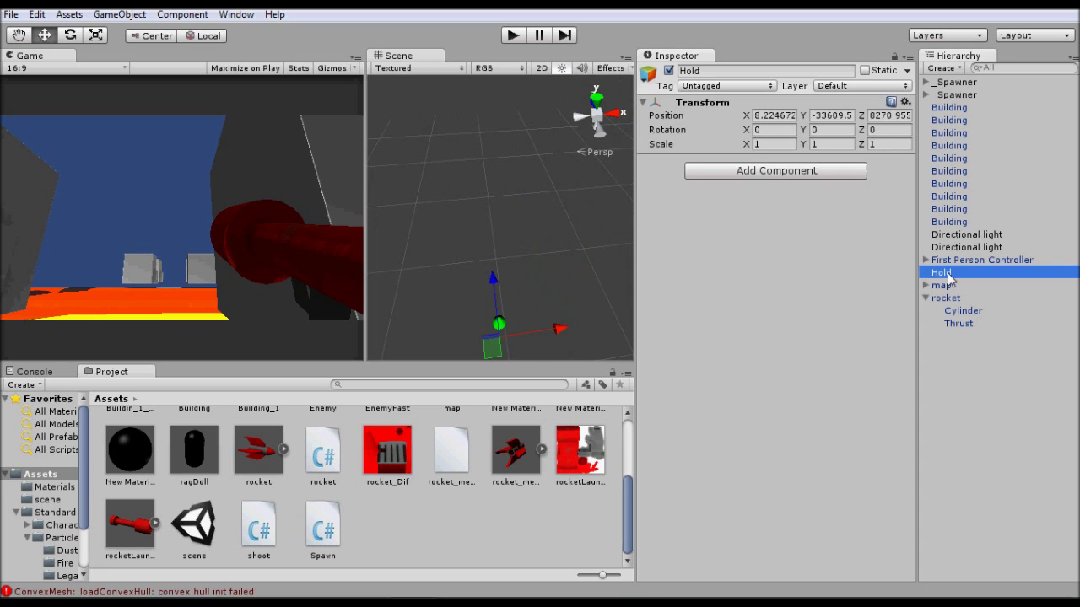
pyautogui.keyDown('alt'); pyautogui.moveTo(503, 301); pyautogui.dragTo(701, 186); pyautogui.keyUp('alt')
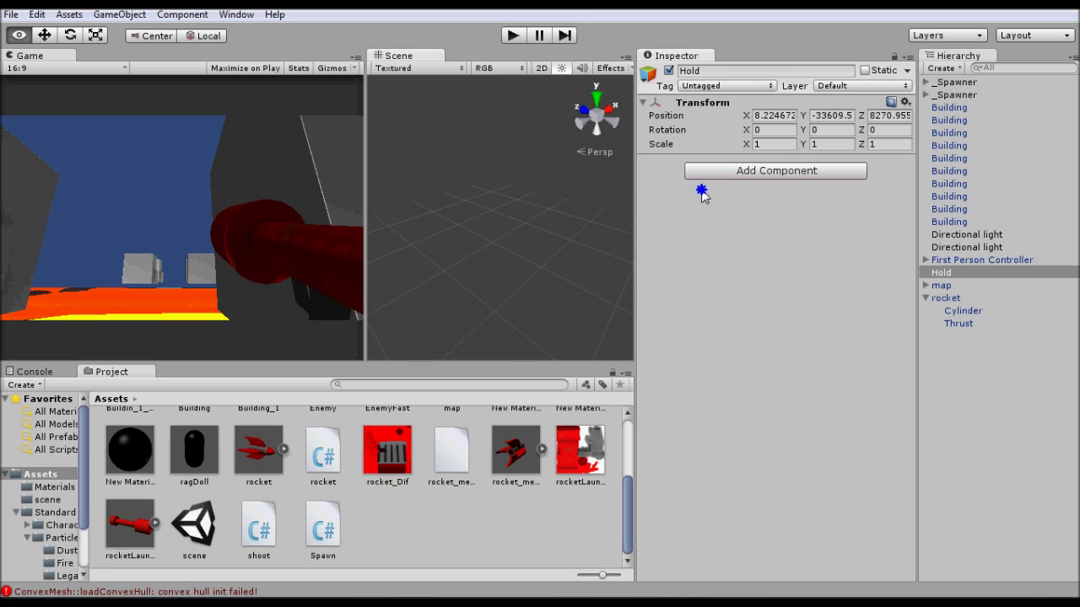
pyautogui.keyDown('alt'); pyautogui.moveTo(658, 266); pyautogui.dragTo(533, 340); pyautogui.keyUp('alt')
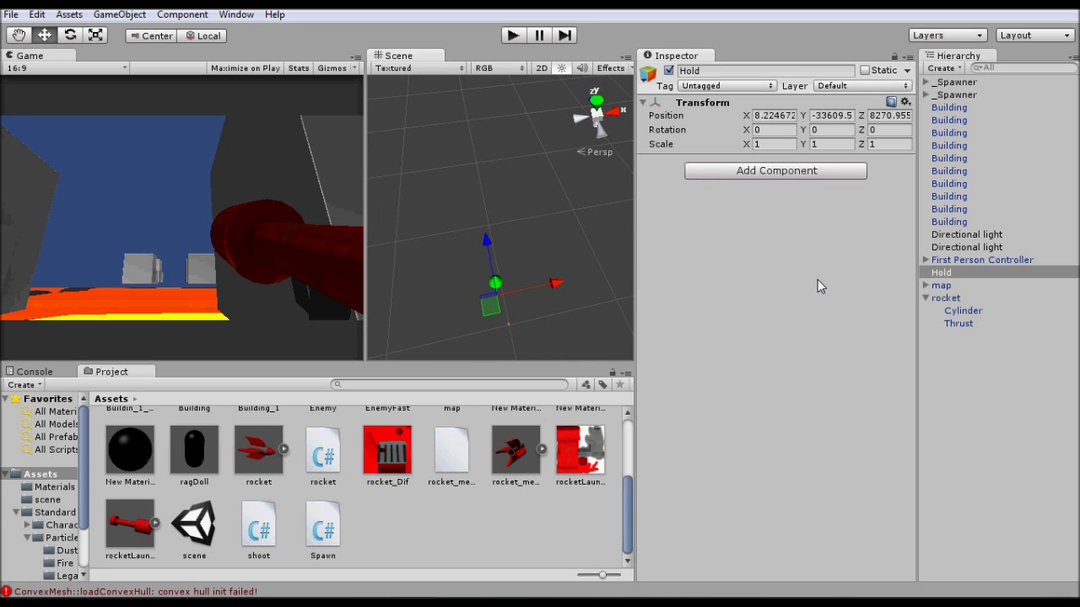
# Step: Expand the map object, select its Plane child and frame it in the Scene view
pyautogui.click(950, 287)
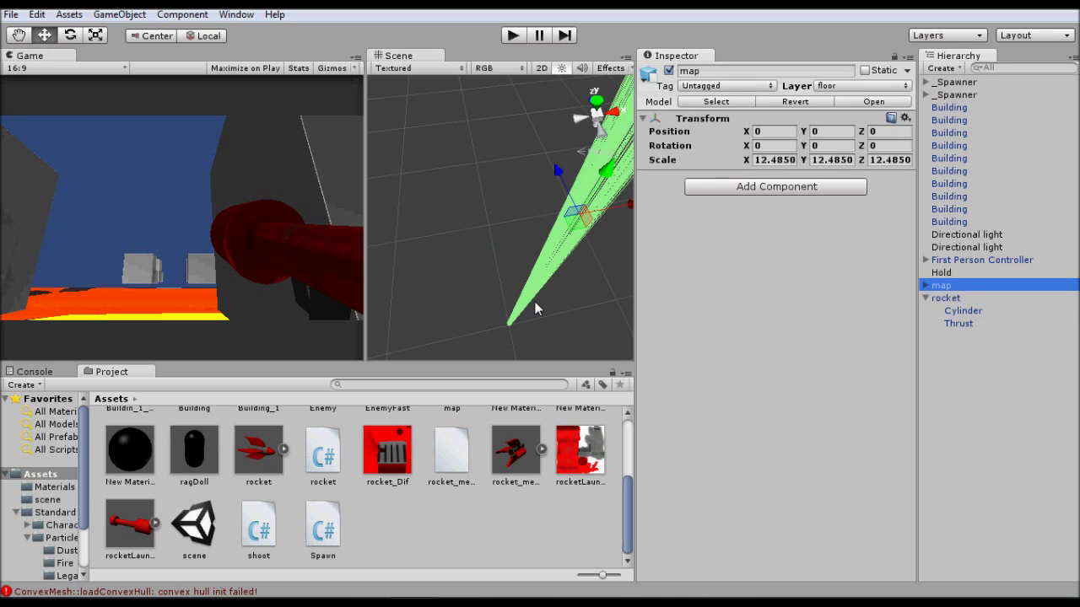
pyautogui.click(926, 287)
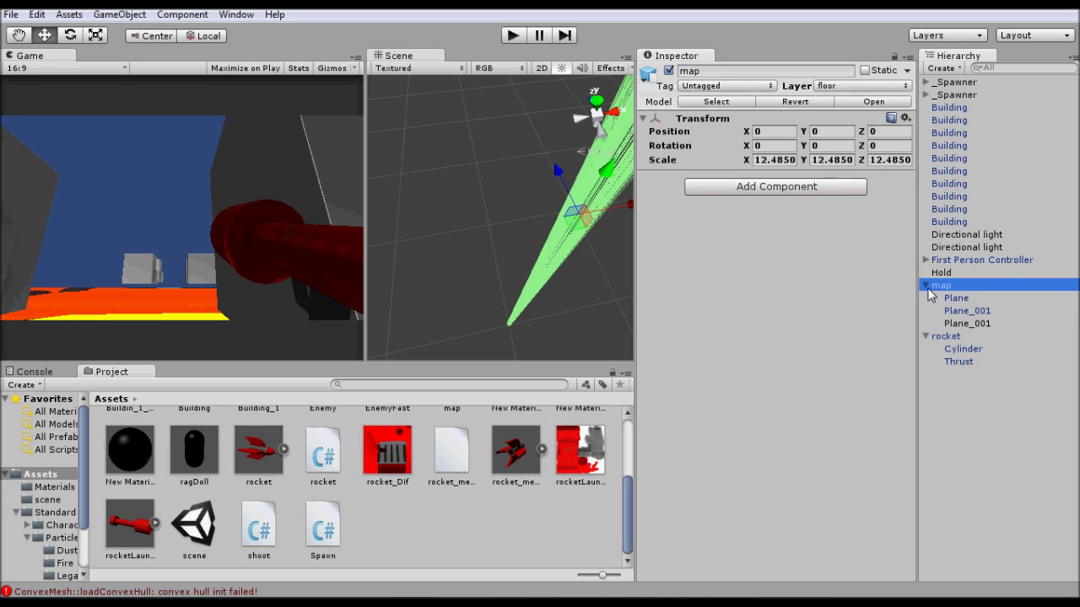
pyautogui.click(954, 299)
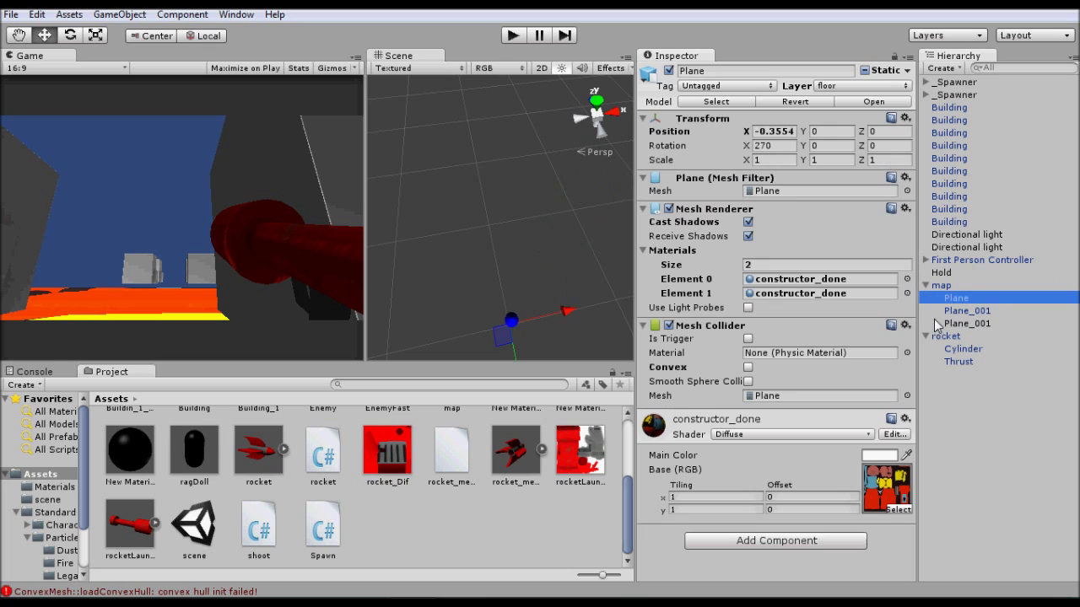
pyautogui.click(519, 329)
pyautogui.press('f')
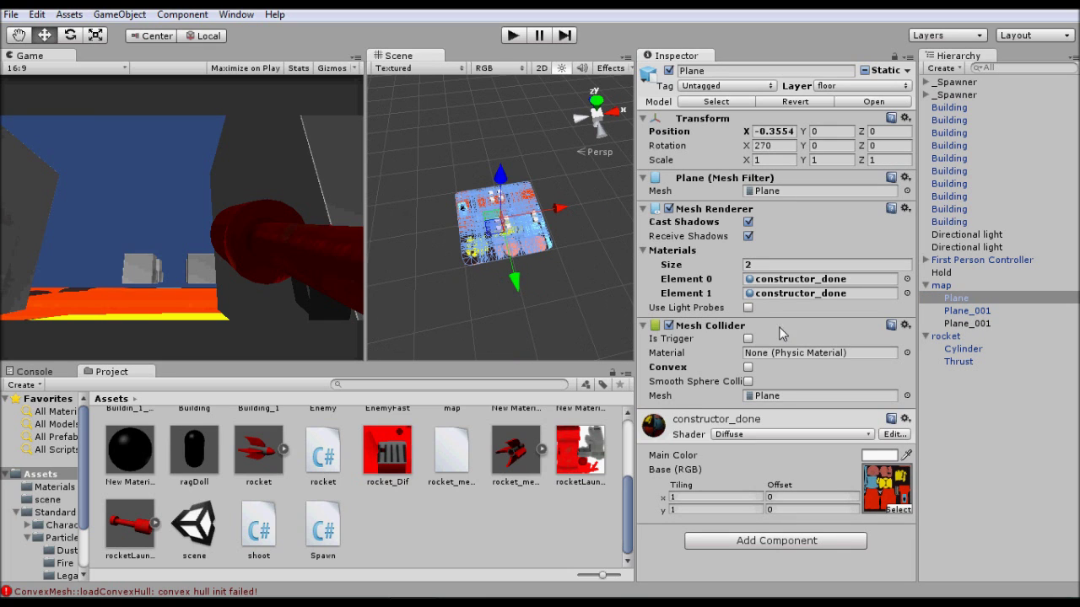
# Step: Select the Hold object and frame it in the Scene view
pyautogui.click(941, 273)
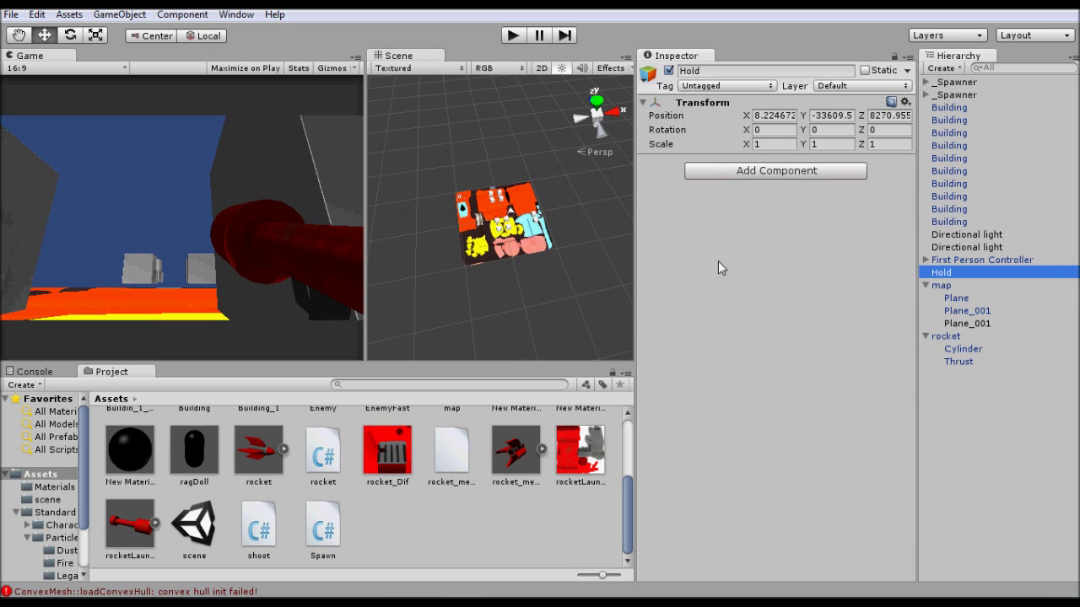
pyautogui.rightClick(518, 258)
pyautogui.press('f')
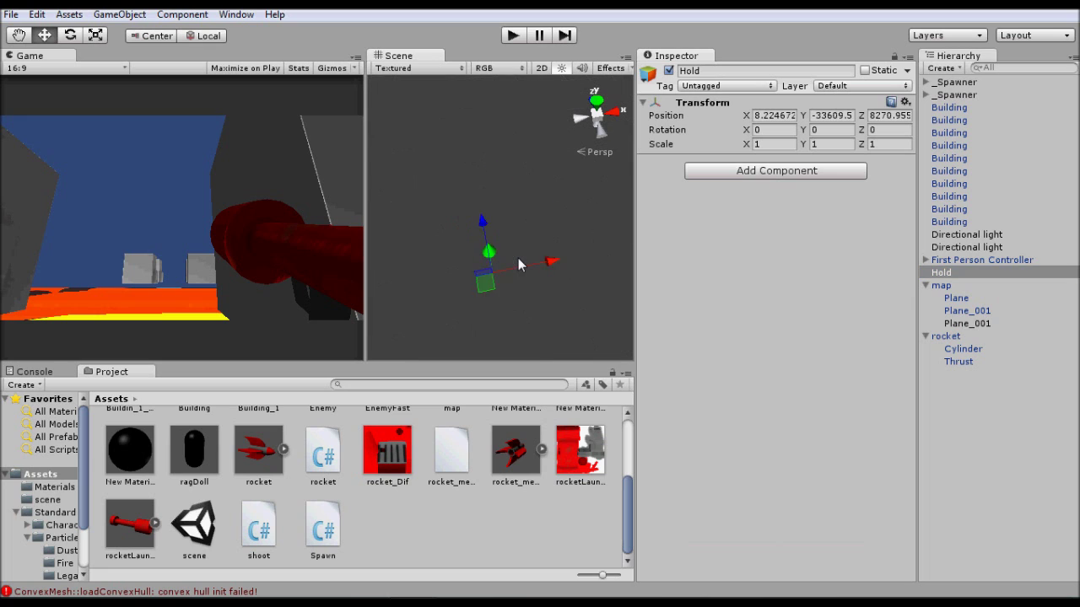
# Step: Select the map parent together with the Hold object and frame both in the Scene view
pyautogui.click(941, 285)
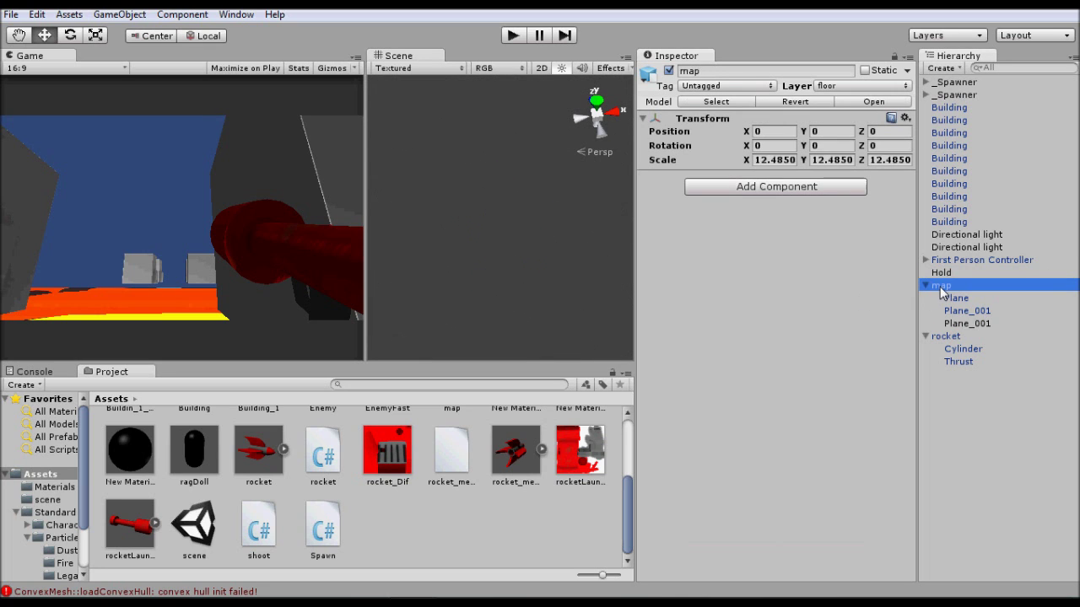
pyautogui.keyDown('ctrl'); pyautogui.click(941, 272); pyautogui.keyUp('ctrl')
pyautogui.rightClick(524, 269)
pyautogui.press('f')
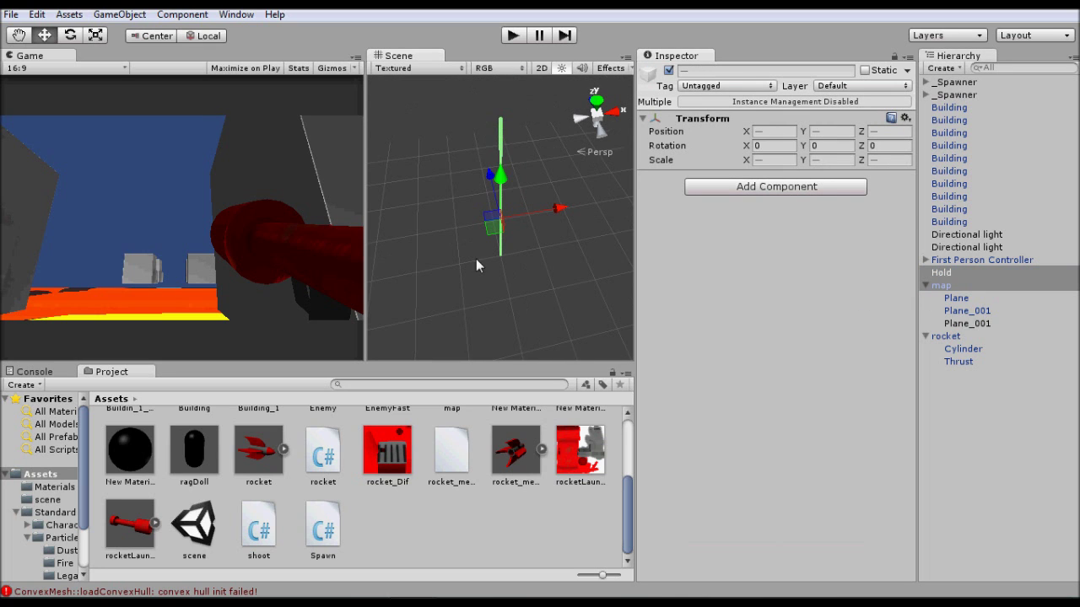
# Step: Select the Hold object together with the map's Plane child and frame both in the Scene view
pyautogui.click(942, 272)
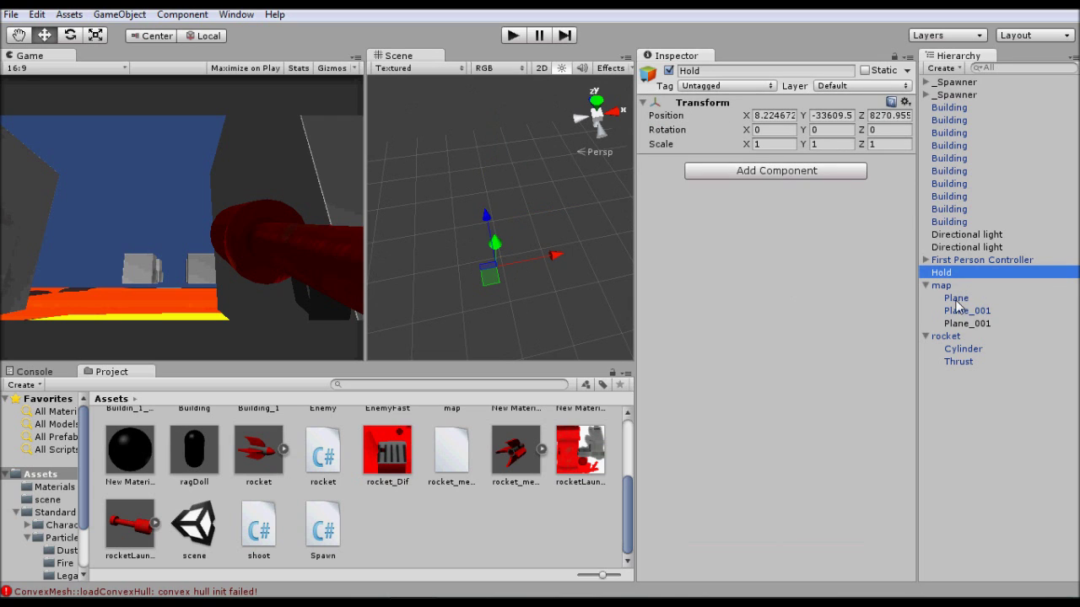
pyautogui.keyDown('ctrl'); pyautogui.click(957, 299); pyautogui.keyUp('ctrl')
pyautogui.rightClick(544, 289)
pyautogui.press('f')
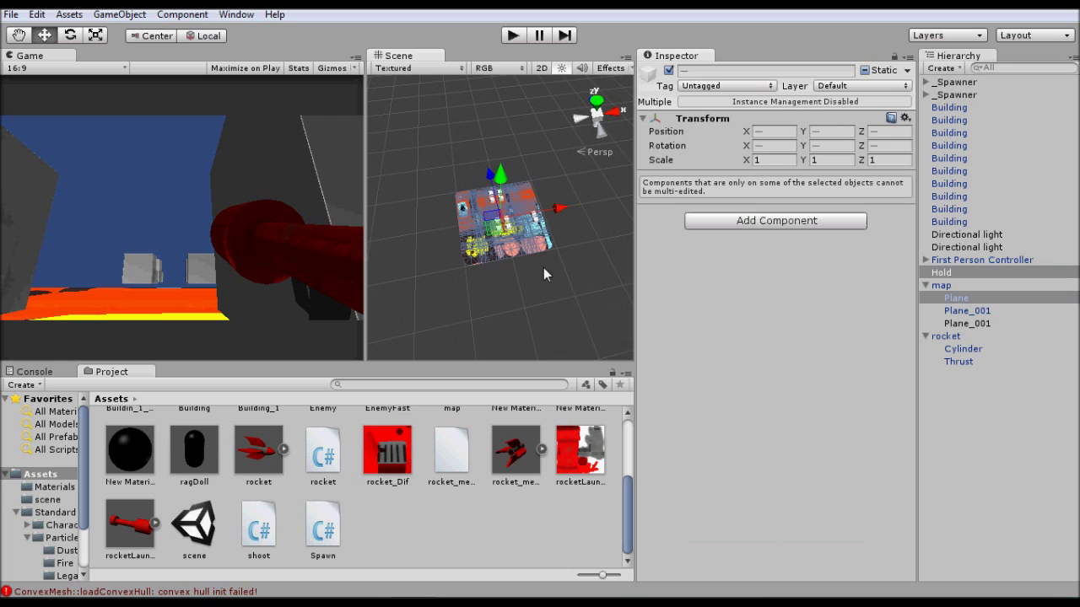
# Step: Select only the Hold object and examine where it lies relative to the whole map from a distant overview
pyautogui.click(958, 278)
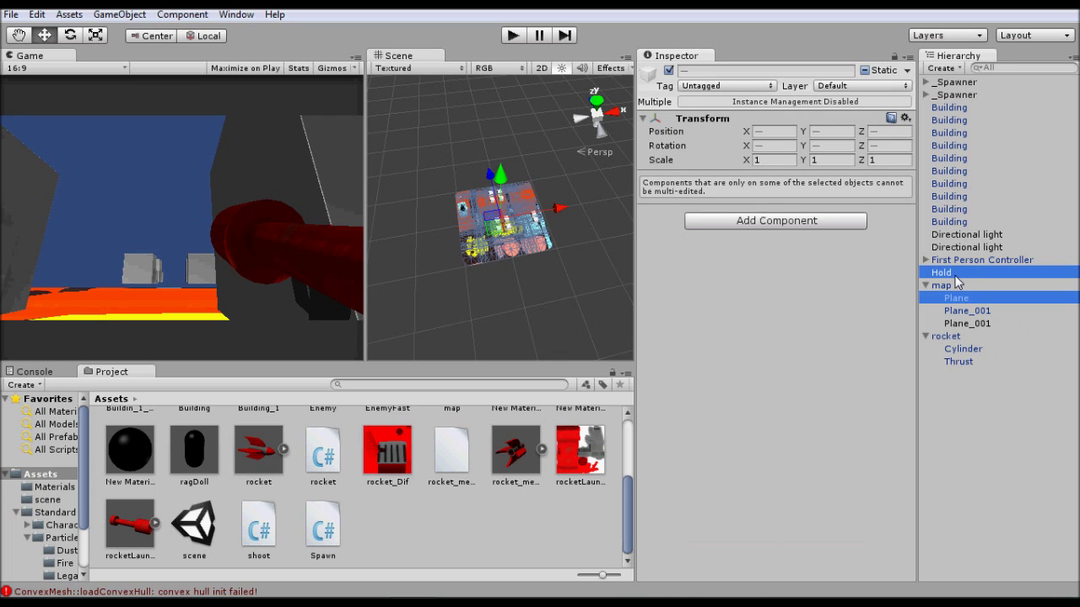
pyautogui.click(953, 285)
pyautogui.click(943, 273)
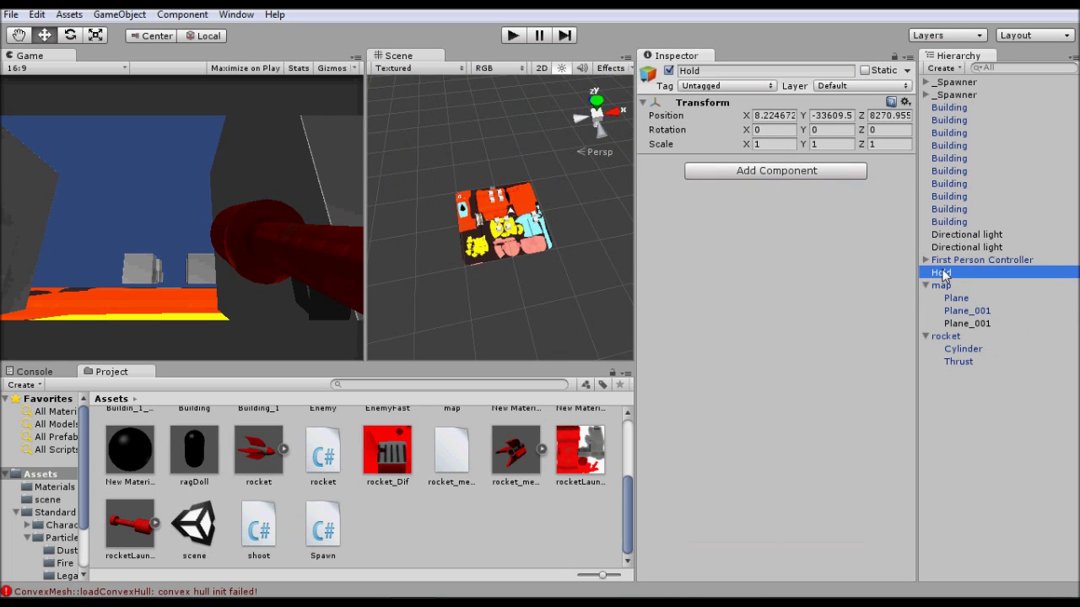
pyautogui.keyDown('alt'); pyautogui.moveTo(548, 243); pyautogui.dragTo(335, 126); pyautogui.keyUp('alt')
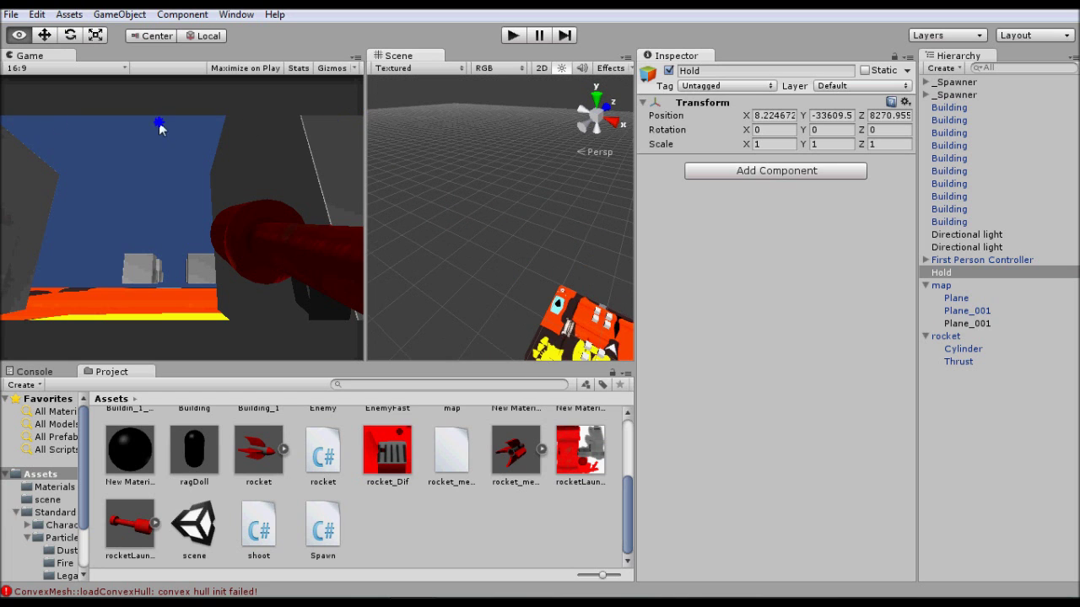
pyautogui.keyDown('alt'); pyautogui.moveTo(161, 128); pyautogui.dragTo(630, 173); pyautogui.keyUp('alt')
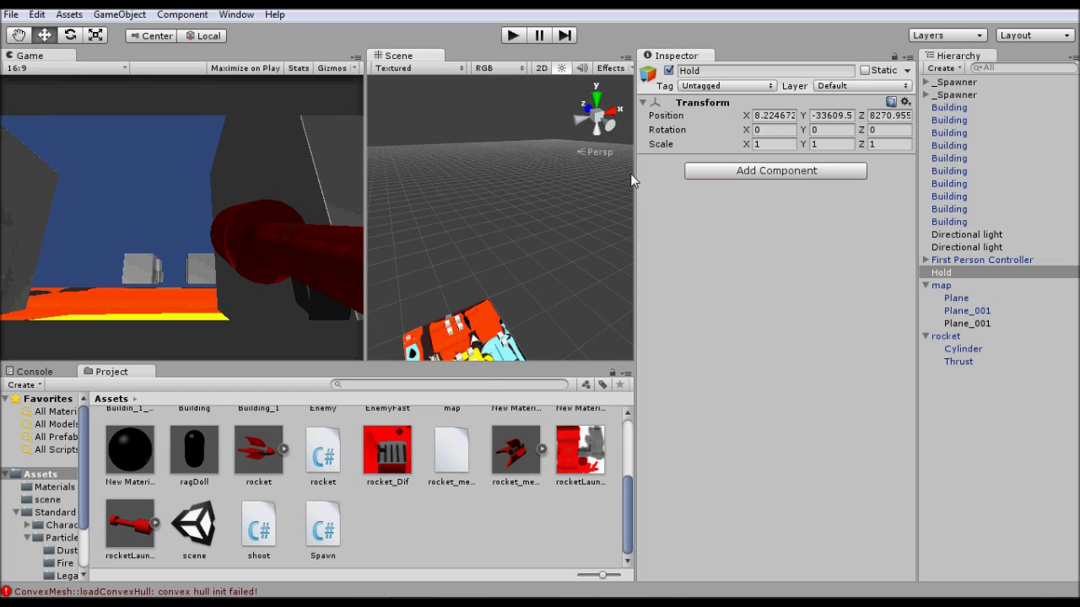
pyautogui.click(936, 274)
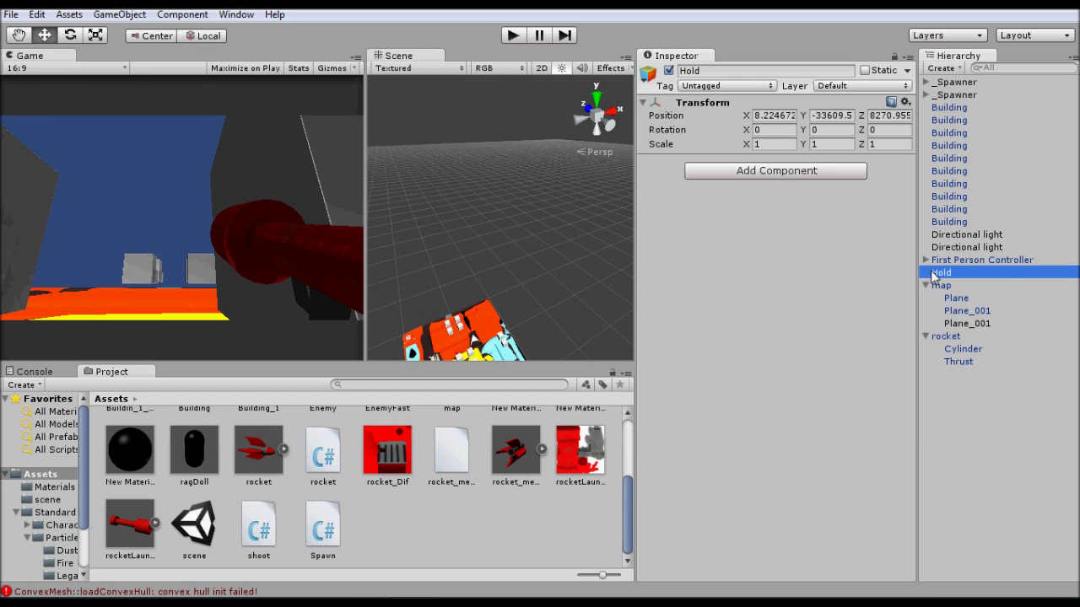
pyautogui.keyDown('alt'); pyautogui.moveTo(541, 232); pyautogui.dragTo(956, 242); pyautogui.keyUp('alt')
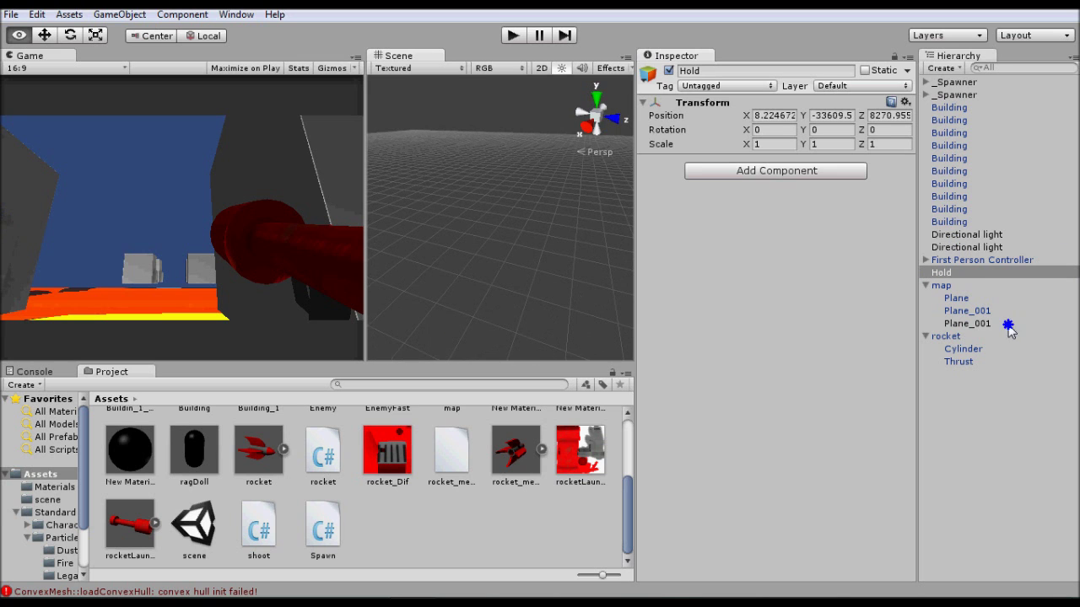
pyautogui.keyDown('alt'); pyautogui.moveTo(1009, 329); pyautogui.dragTo(312, 310); pyautogui.keyUp('alt')
pyautogui.scroll(-6, 460, 295)
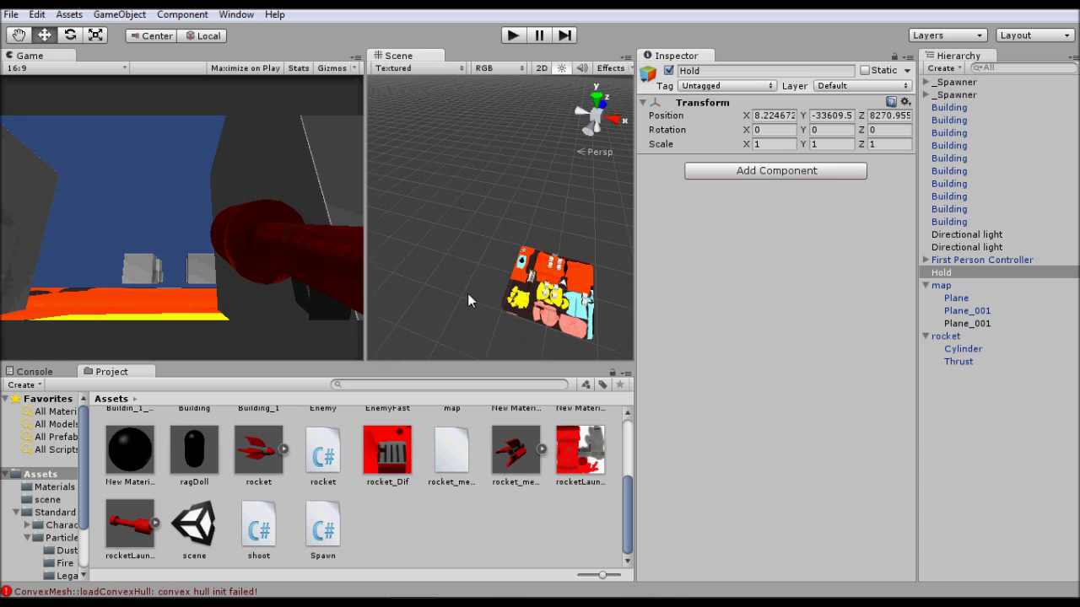
pyautogui.scroll(-4, 458, 268)
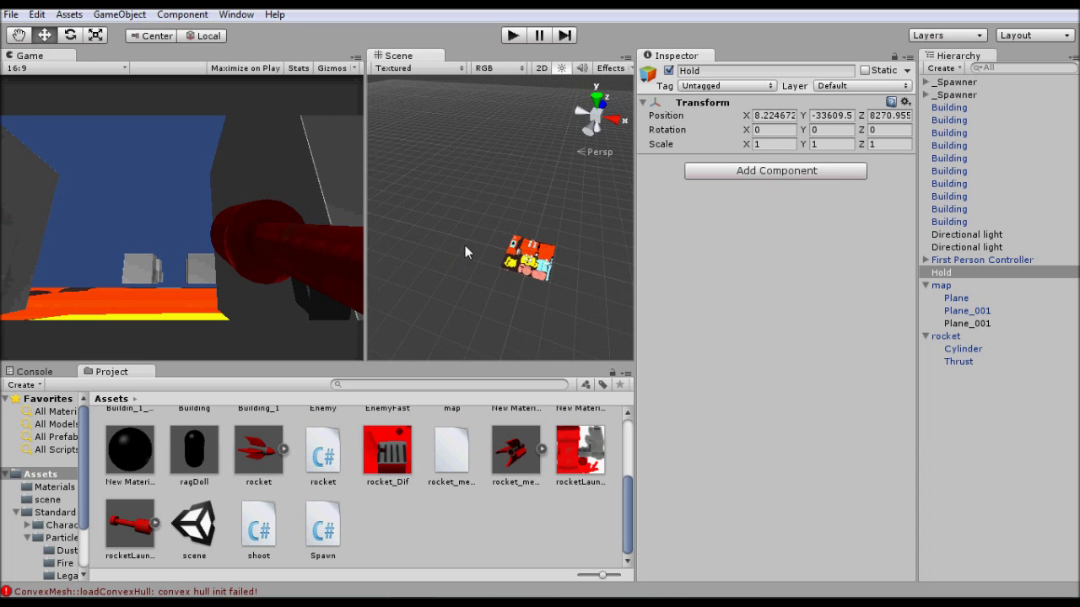
pyautogui.scroll(-2, 497, 245)
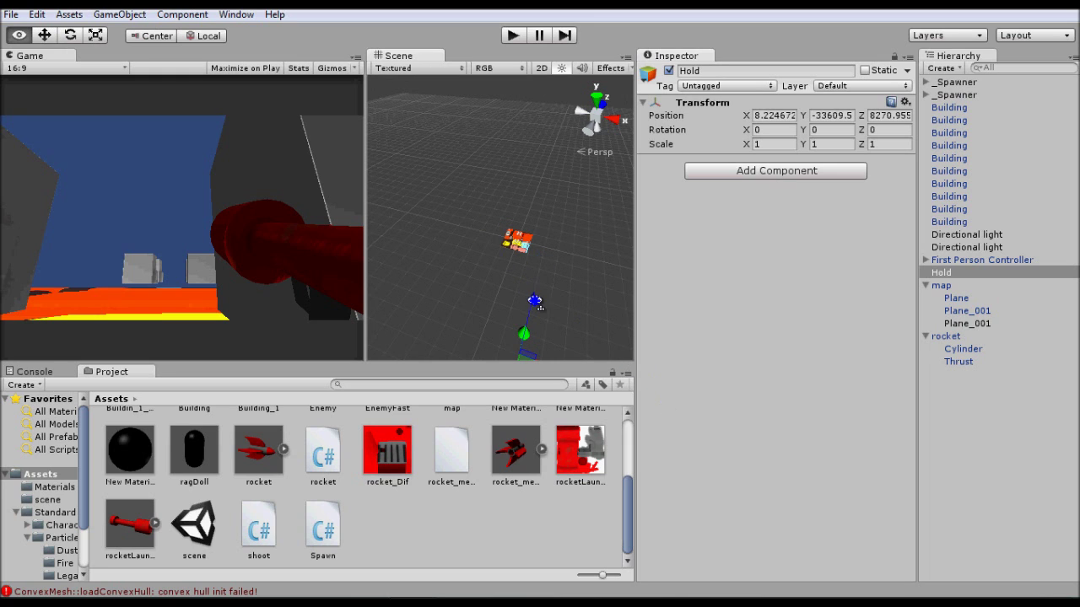
pyautogui.keyDown('alt'); pyautogui.moveTo(532, 296); pyautogui.dragTo(582, 340); pyautogui.keyUp('alt')
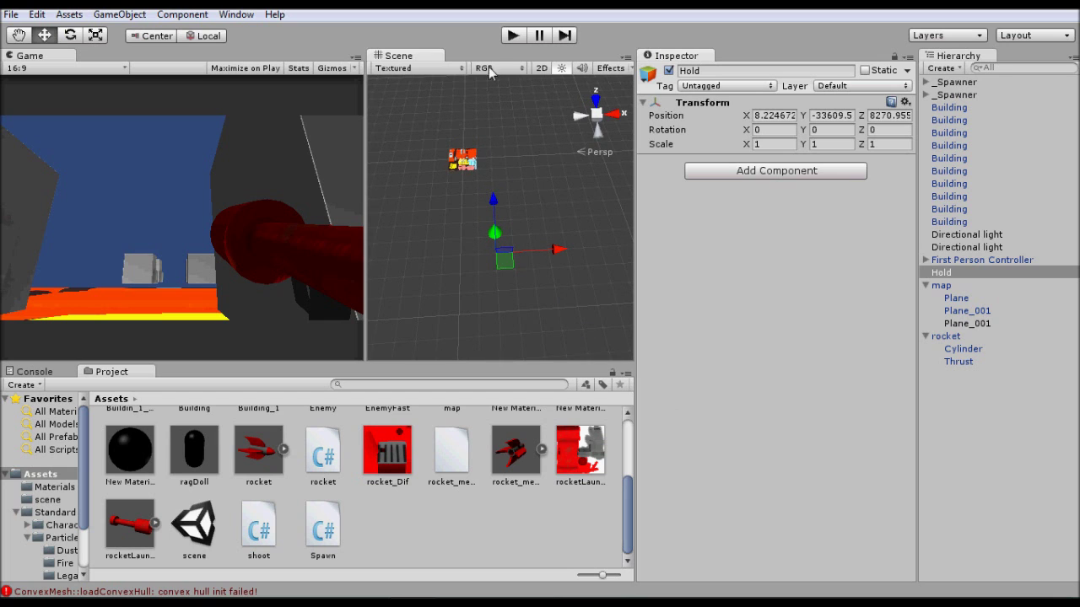
# Step: Run the game, release the cursor and inspect one of the Broken(Clone) objects in the Scene view
pyautogui.click(512, 35)
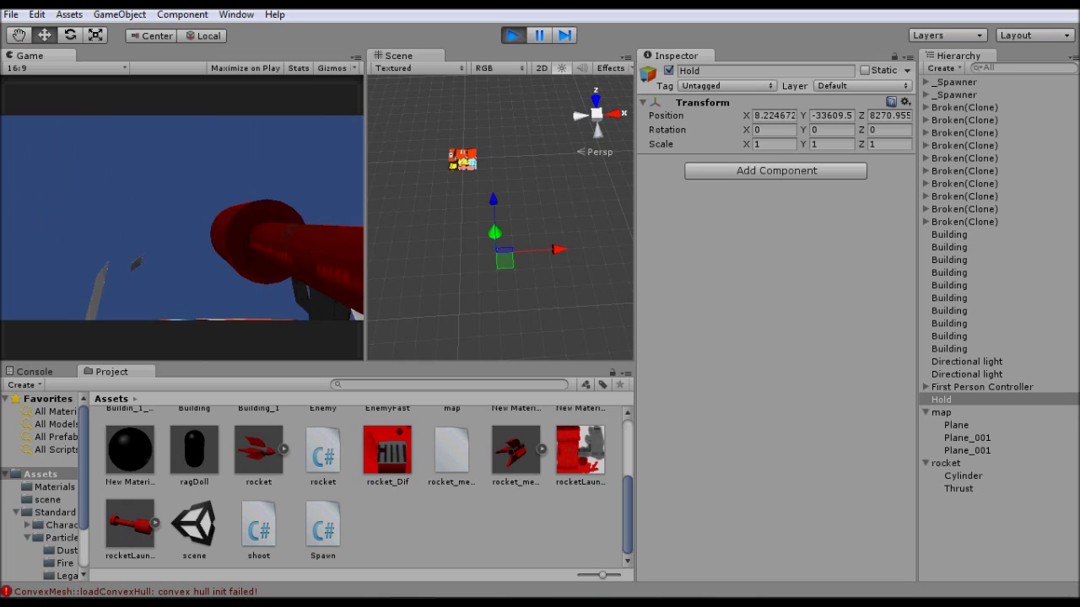
pyautogui.press('Escape')
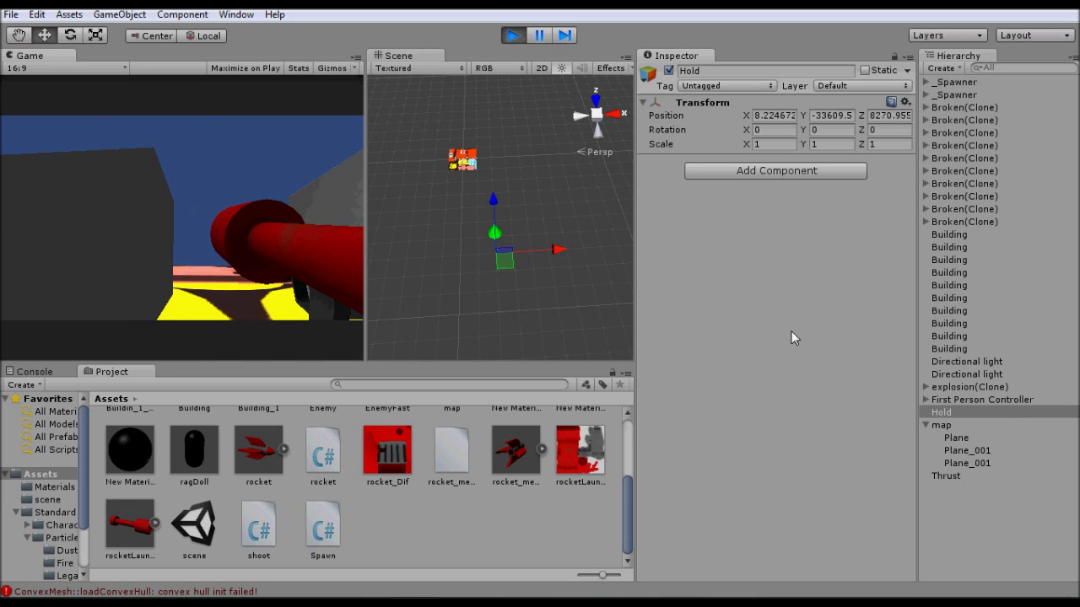
pyautogui.click(948, 183)
pyautogui.press('f')
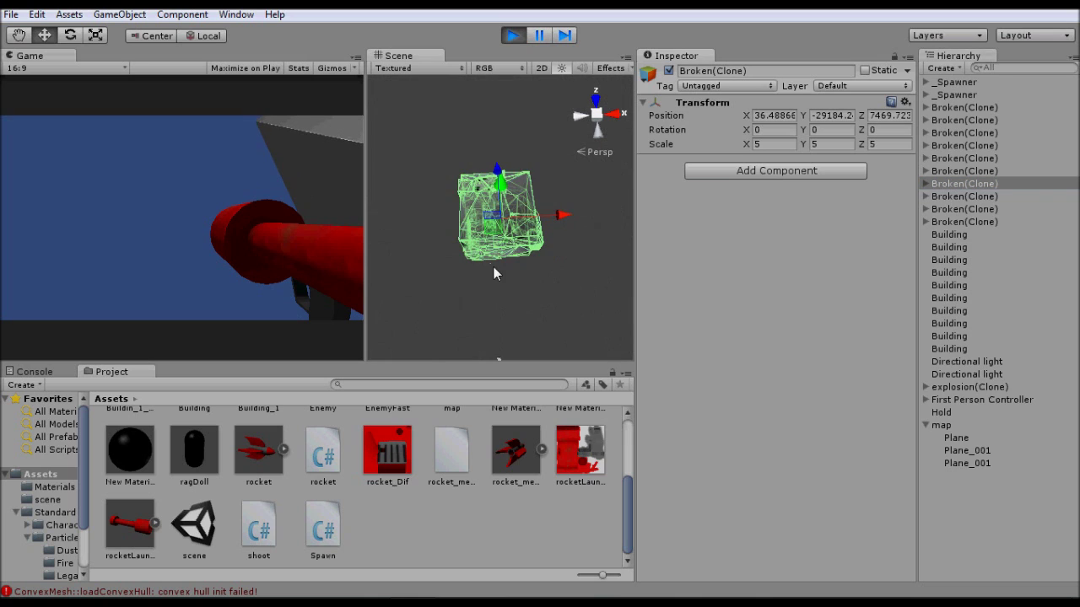
pyautogui.scroll(-12, 493, 268)
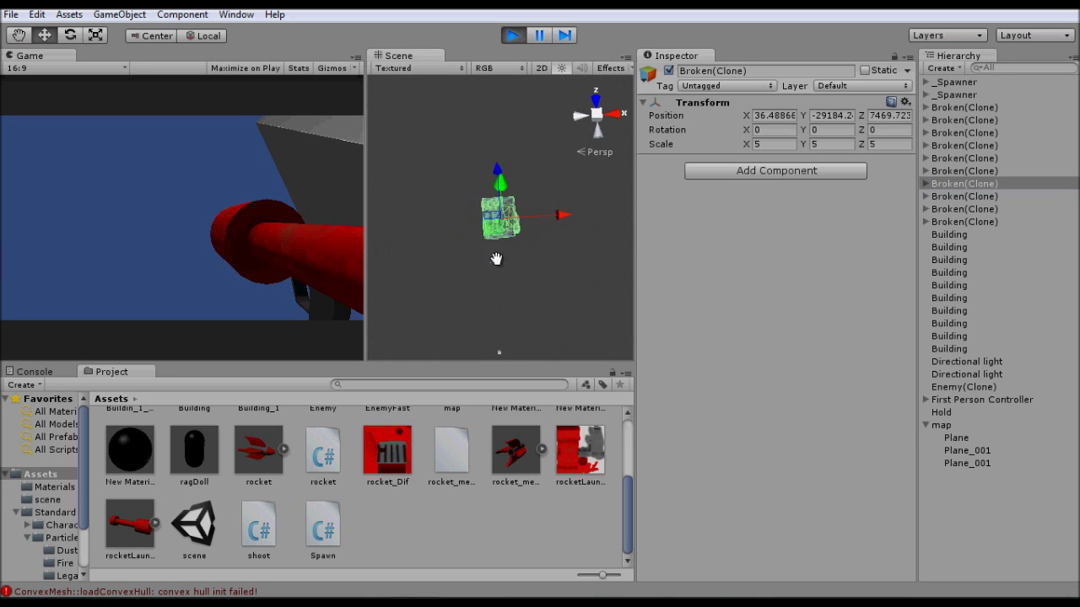
pyautogui.moveTo(496, 259)
pyautogui.mouseDown(button='middle')
pyautogui.moveTo(504, 220)
pyautogui.moveTo(493, 190)
pyautogui.mouseUp(button='middle')
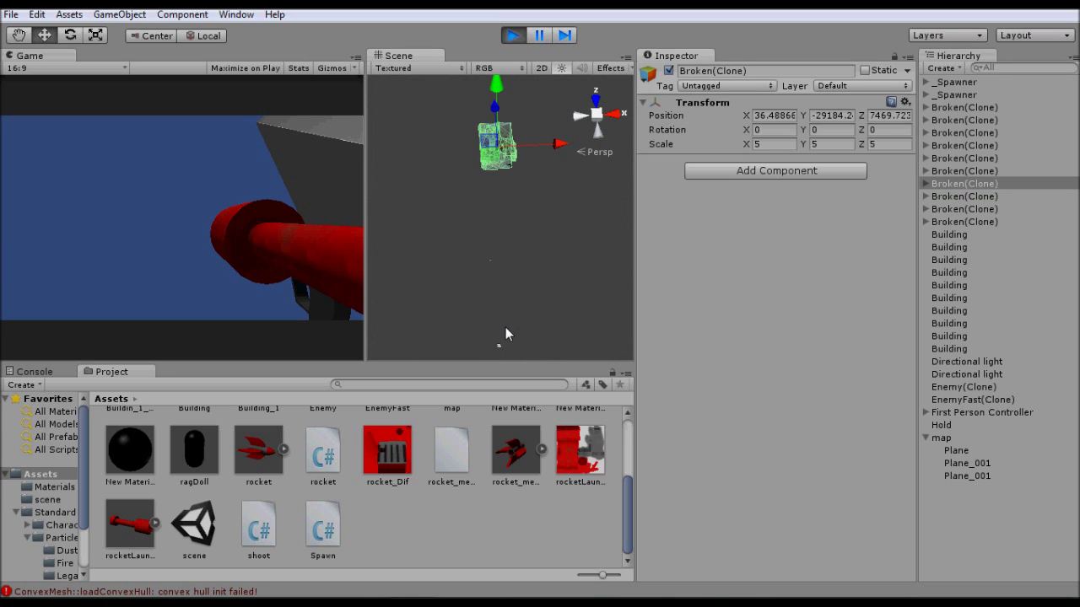
# Step: Frame two other Broken(Clone) objects in the Scene view, ending with the first one in the Hierarchy
pyautogui.click(974, 208)
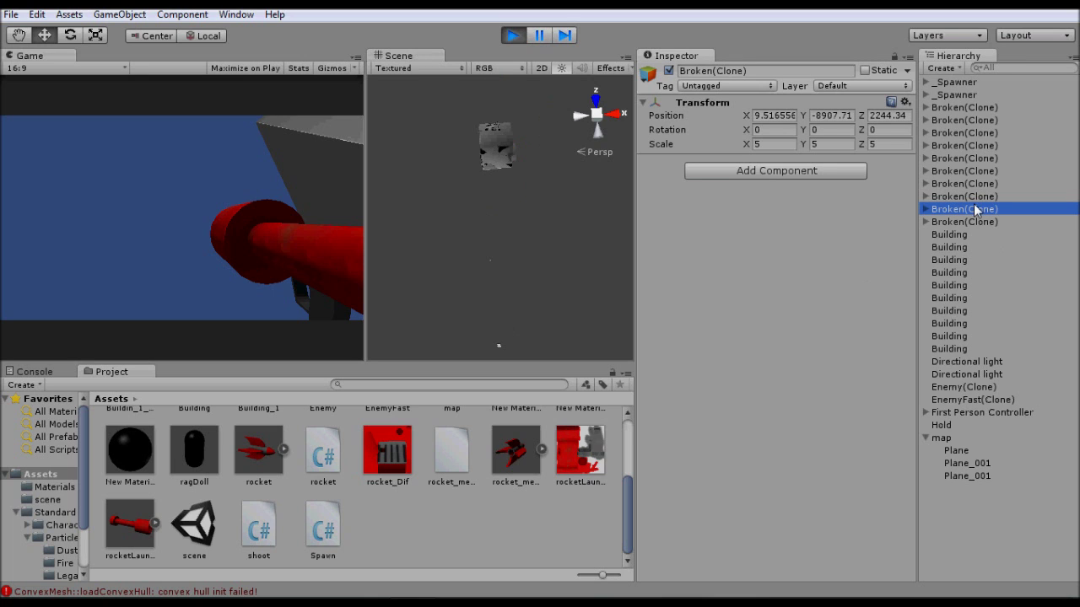
pyautogui.press('f')
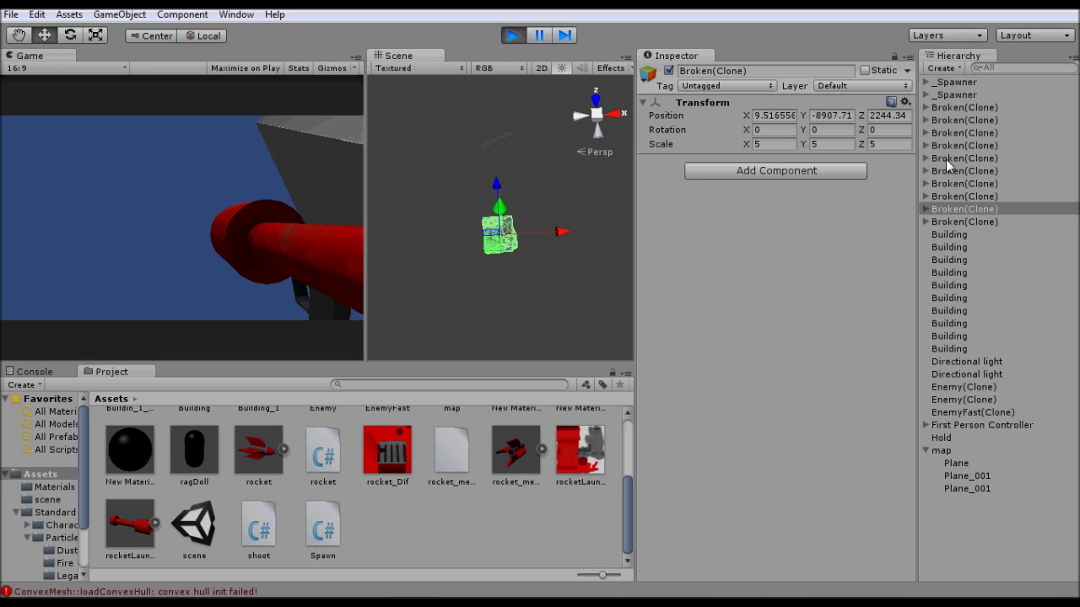
pyautogui.click(955, 107)
pyautogui.press('f')
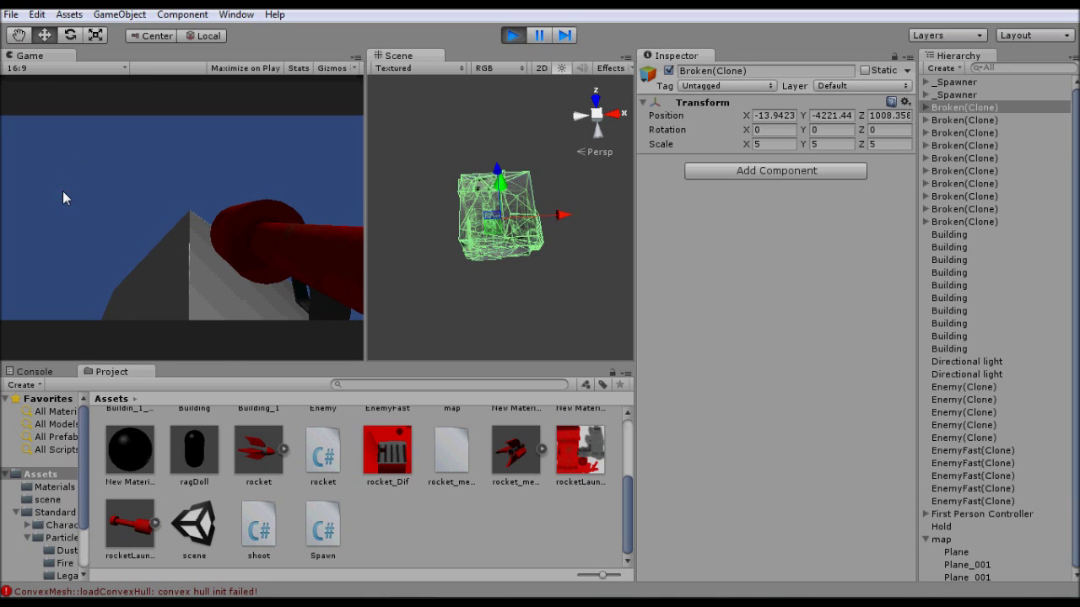
# Step: Return control to the running game, test it further and stop play mode
pyautogui.click(99, 204)
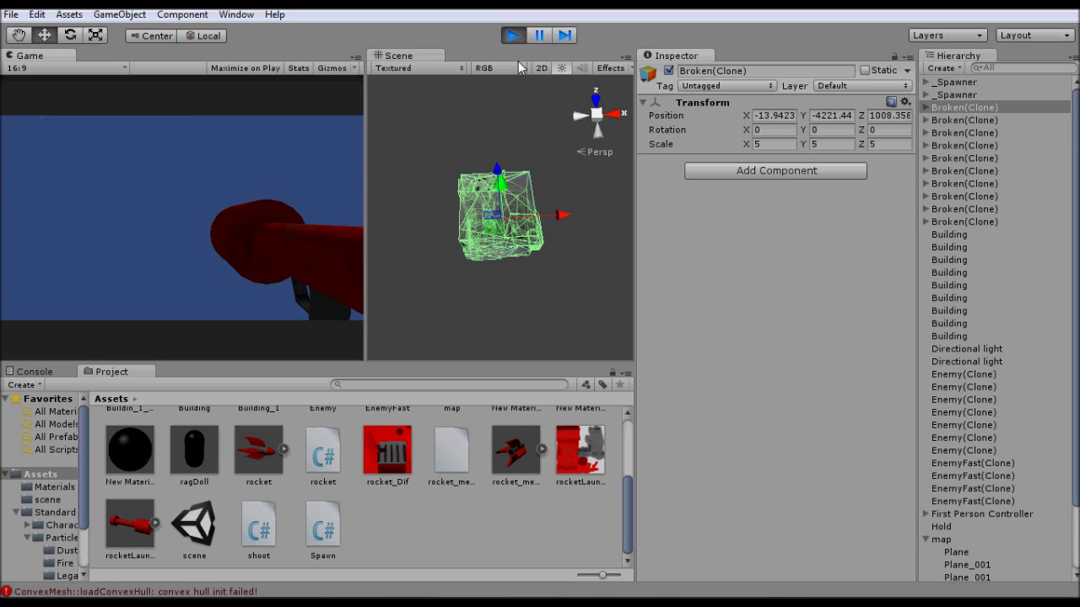
pyautogui.click(512, 34)
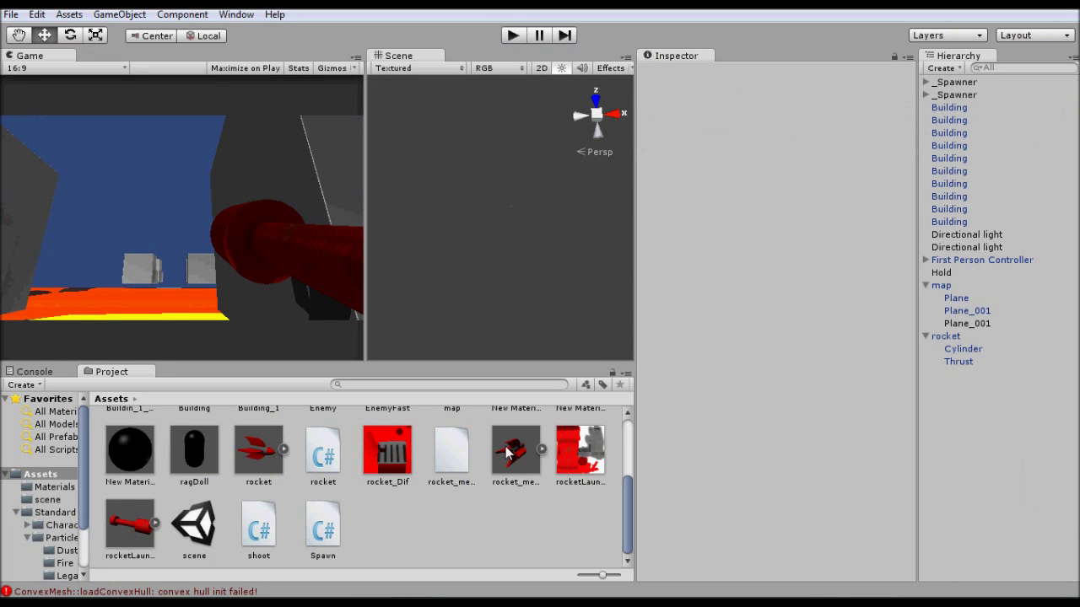
# Step: Look through the contents of the Assets folder, examining the project's scripts, prefabs, models and materials
pyautogui.scroll(3, 293, 457)
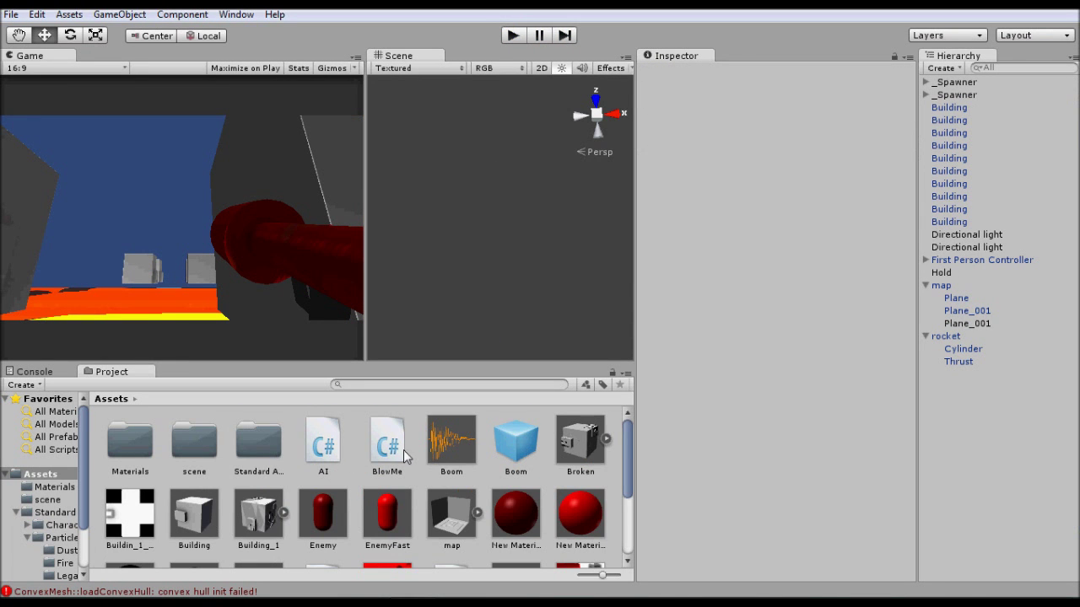
pyautogui.scroll(-1, 407, 452)
pyautogui.scroll(1, 406, 452)
pyautogui.scroll(-2, 446, 460)
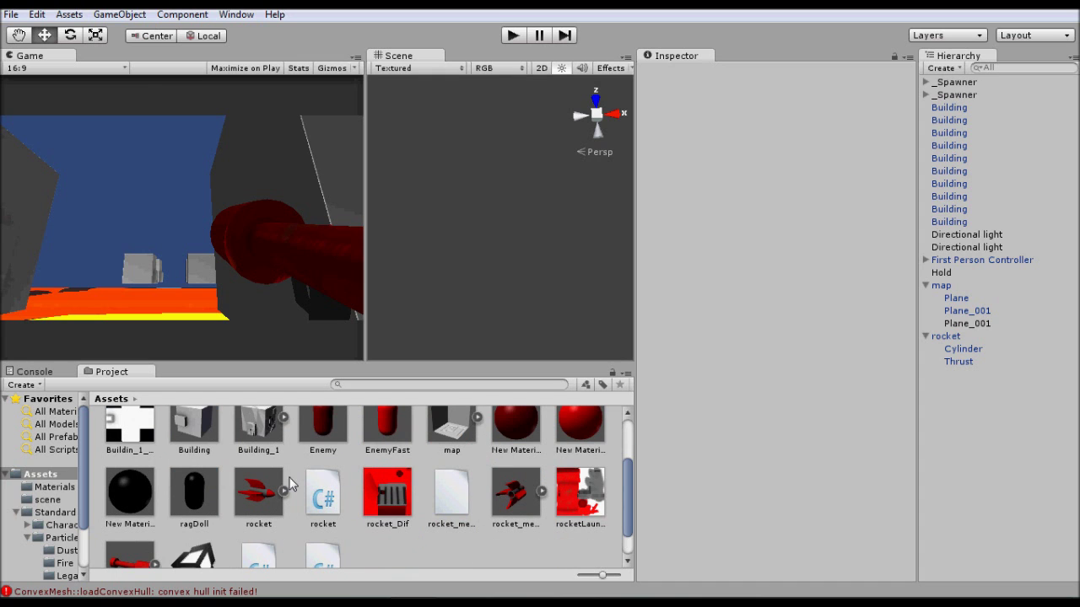
pyautogui.scroll(-1, 253, 468)
pyautogui.scroll(1, 262, 455)
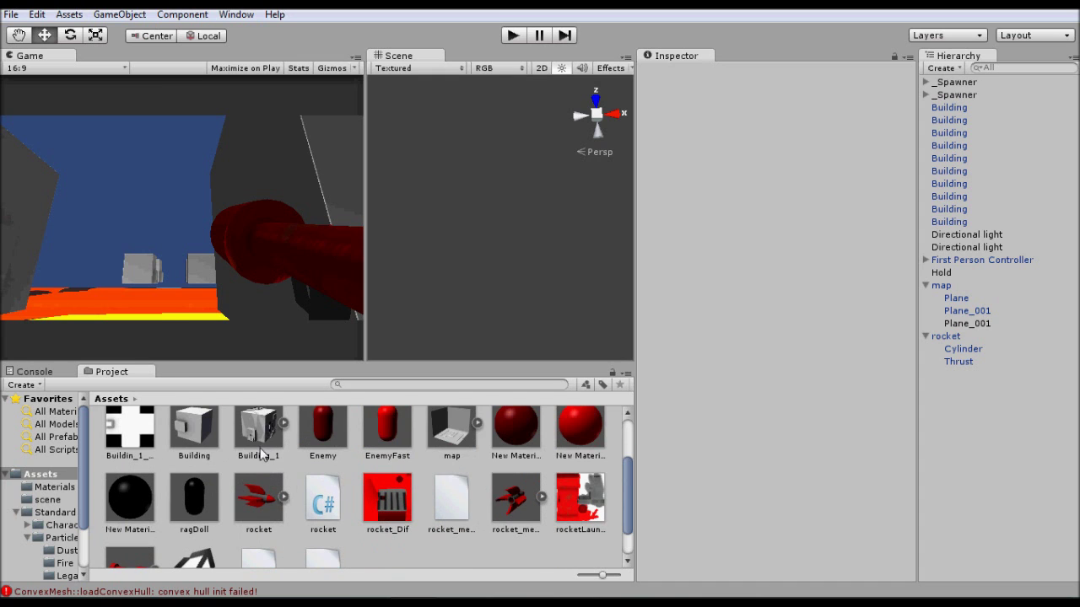
pyautogui.scroll(2, 261, 456)
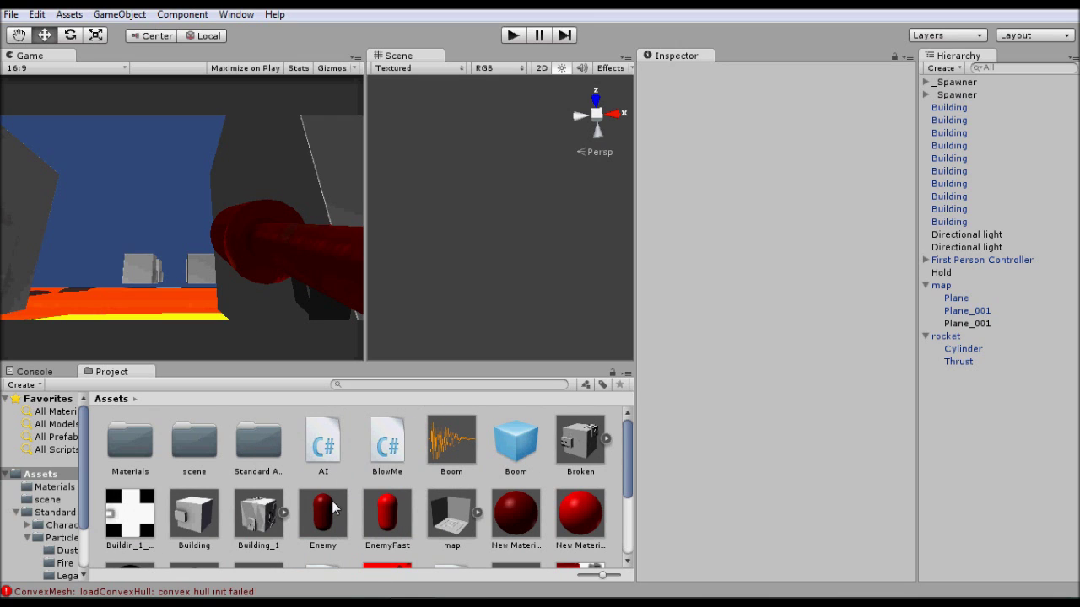
pyautogui.scroll(-1, 504, 455)
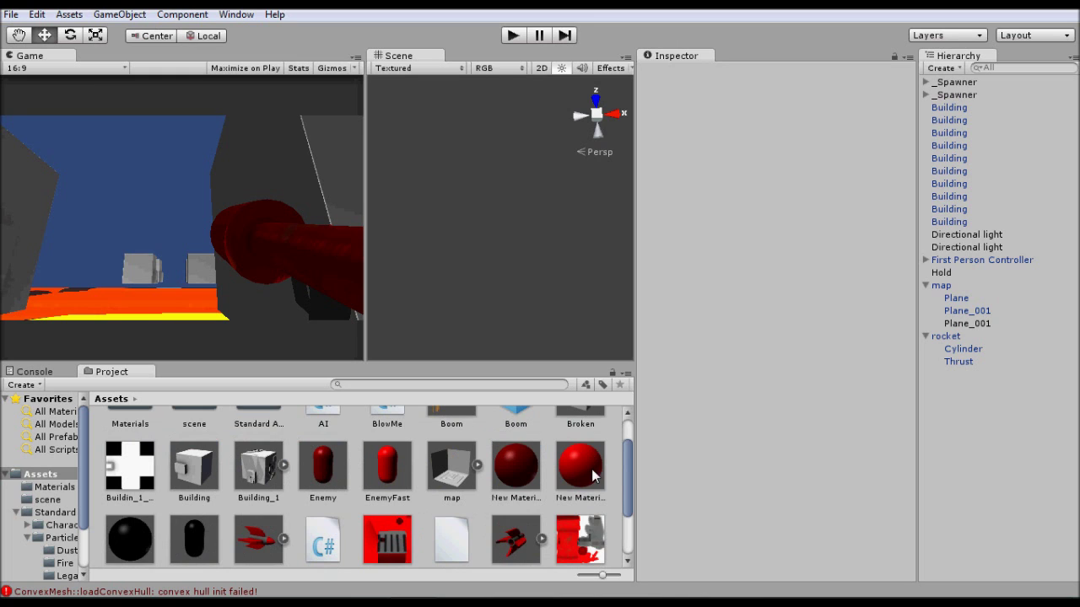
pyautogui.scroll(-1, 496, 498)
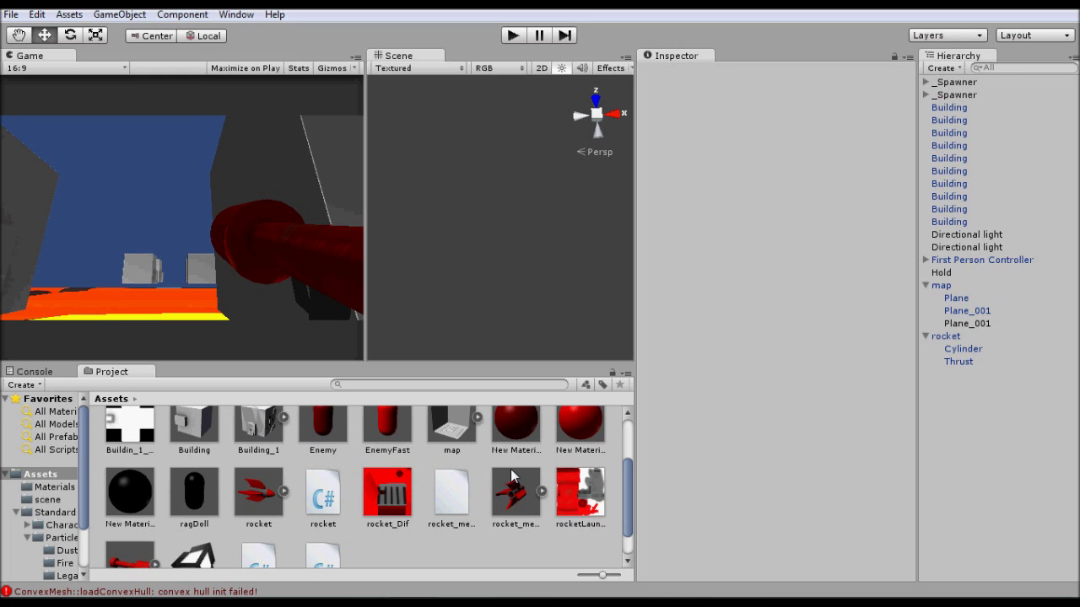
pyautogui.scroll(1, 480, 471)
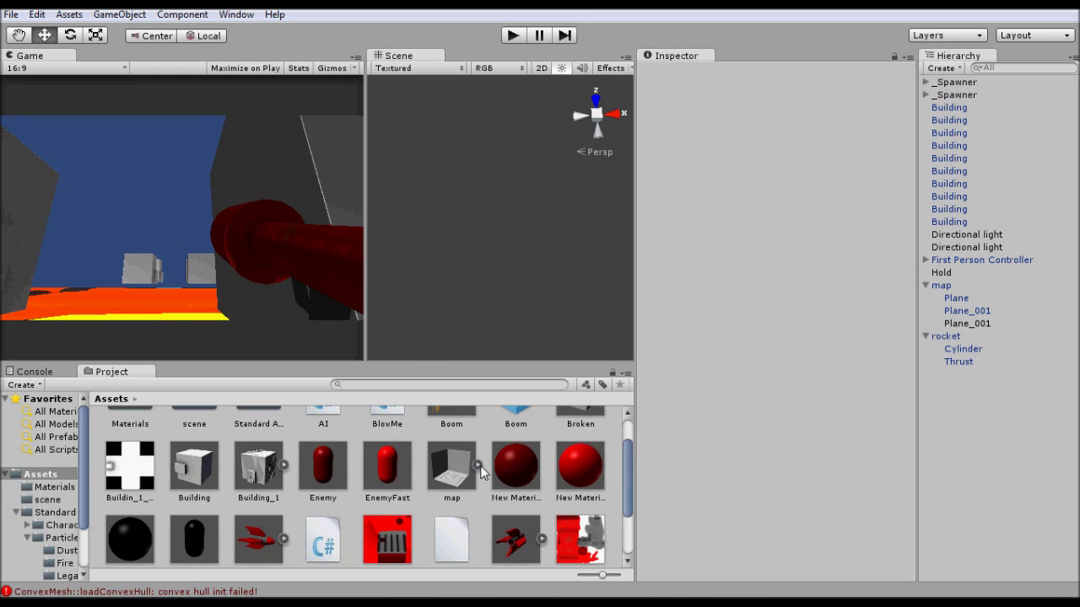
pyautogui.scroll(-1, 484, 472)
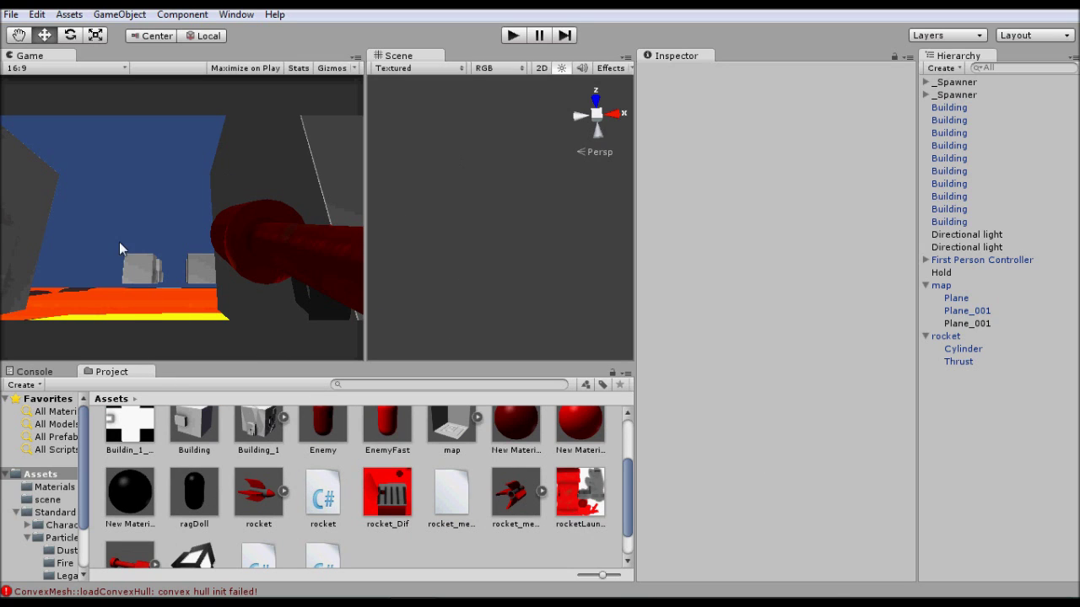
# Step: Run the game once more to test the destructible buildings and spawned enemies, and stop play mode
pyautogui.click(511, 38)
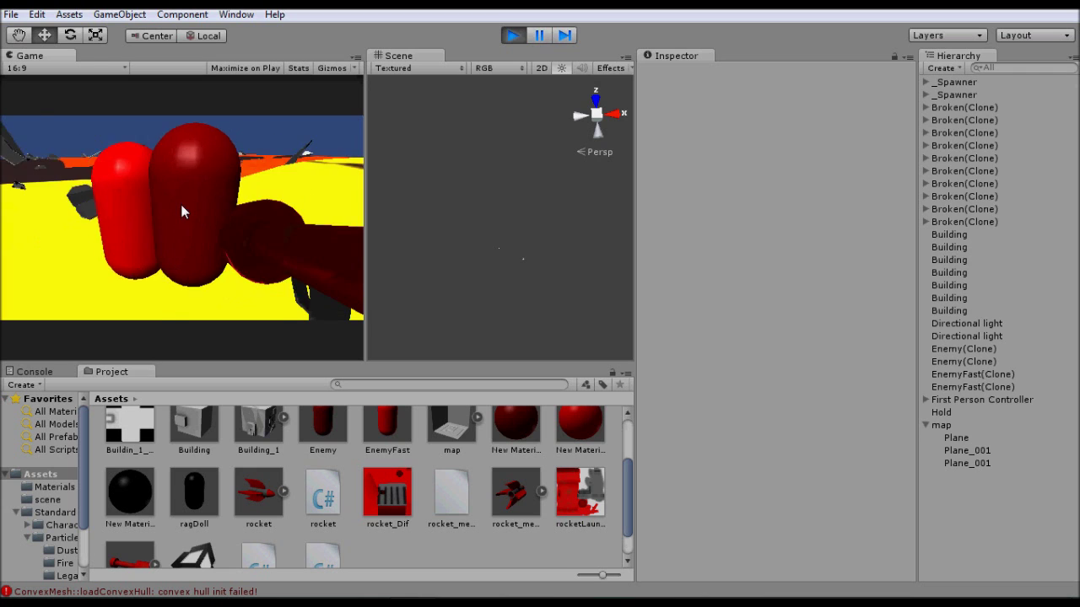
pyautogui.click(511, 35)
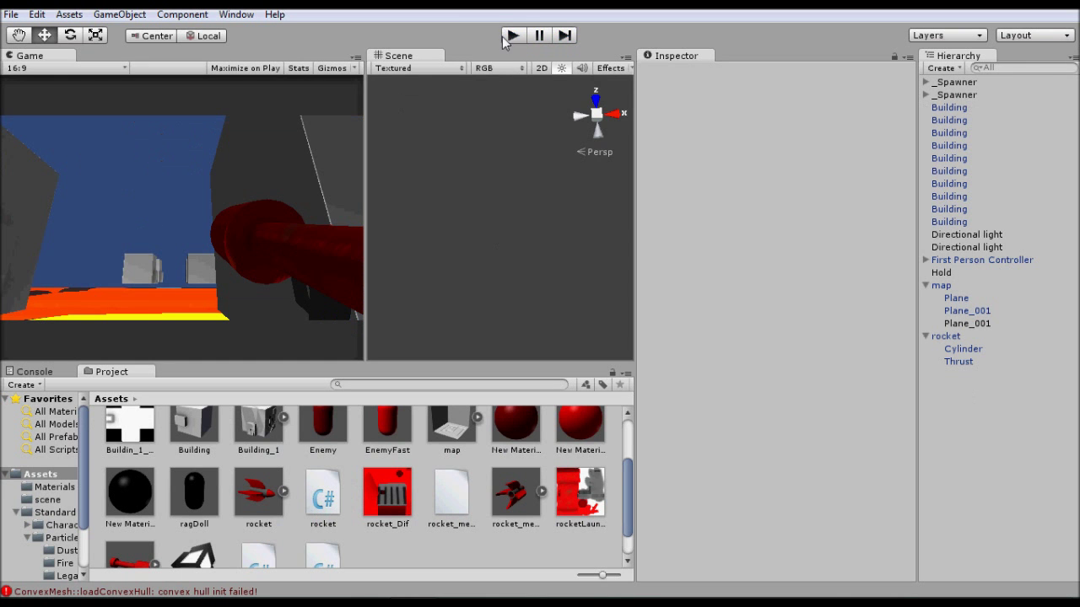